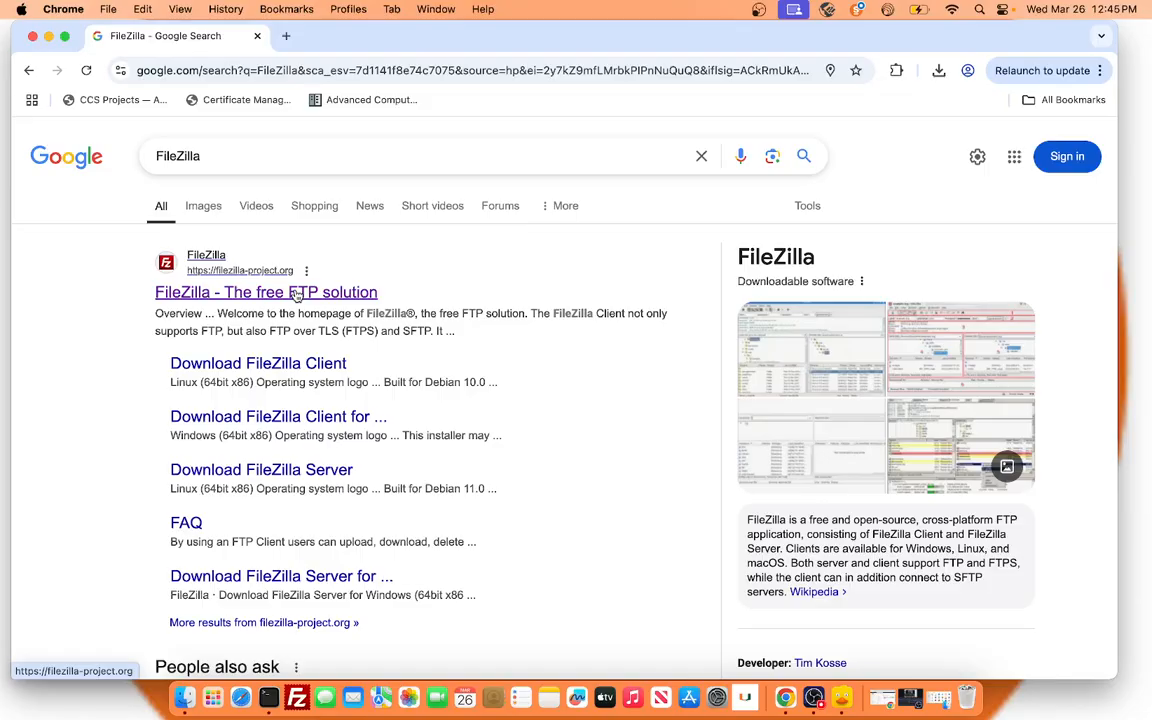
Search Google for Cyberduck and open its official website, cyberduck.io.
left_click_drag(356, 154, 115, 154)
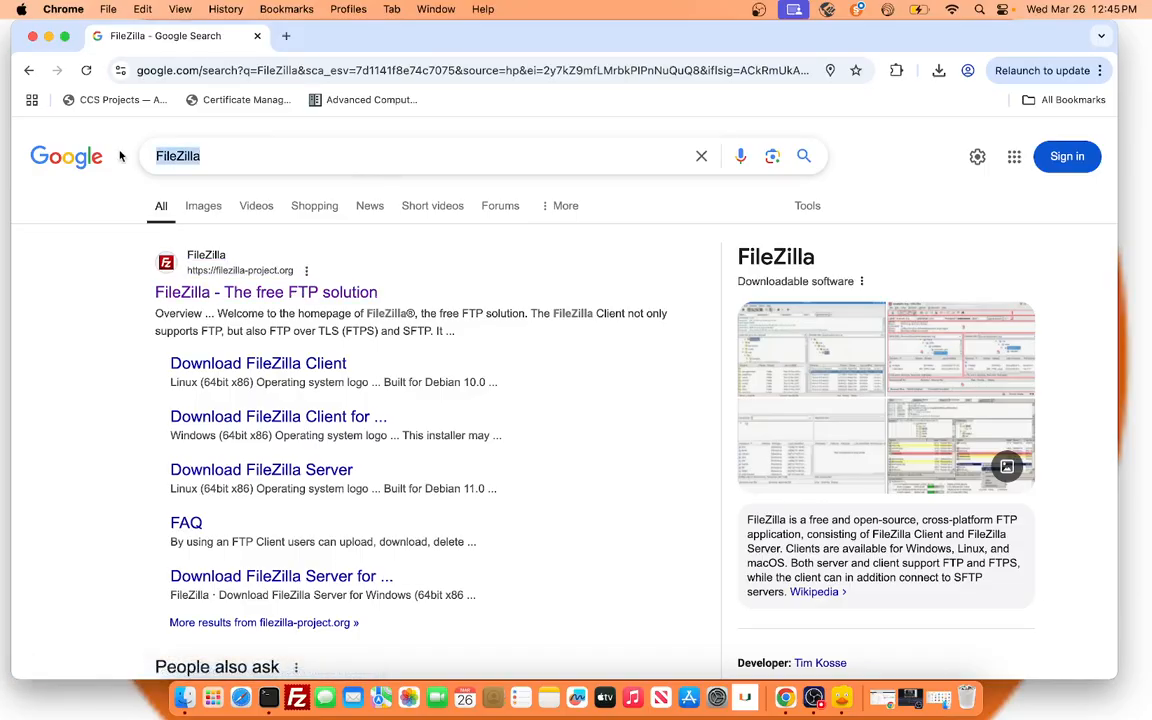
type("Cyberduck")
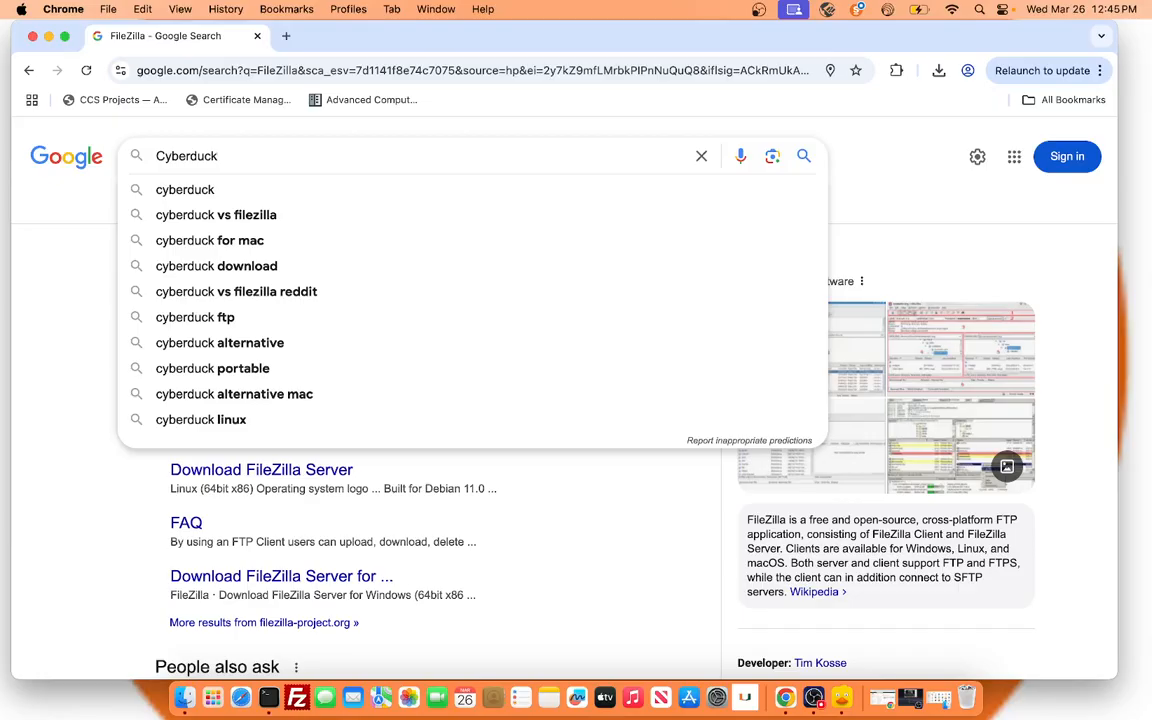
key("Return")
left_click(262, 293)
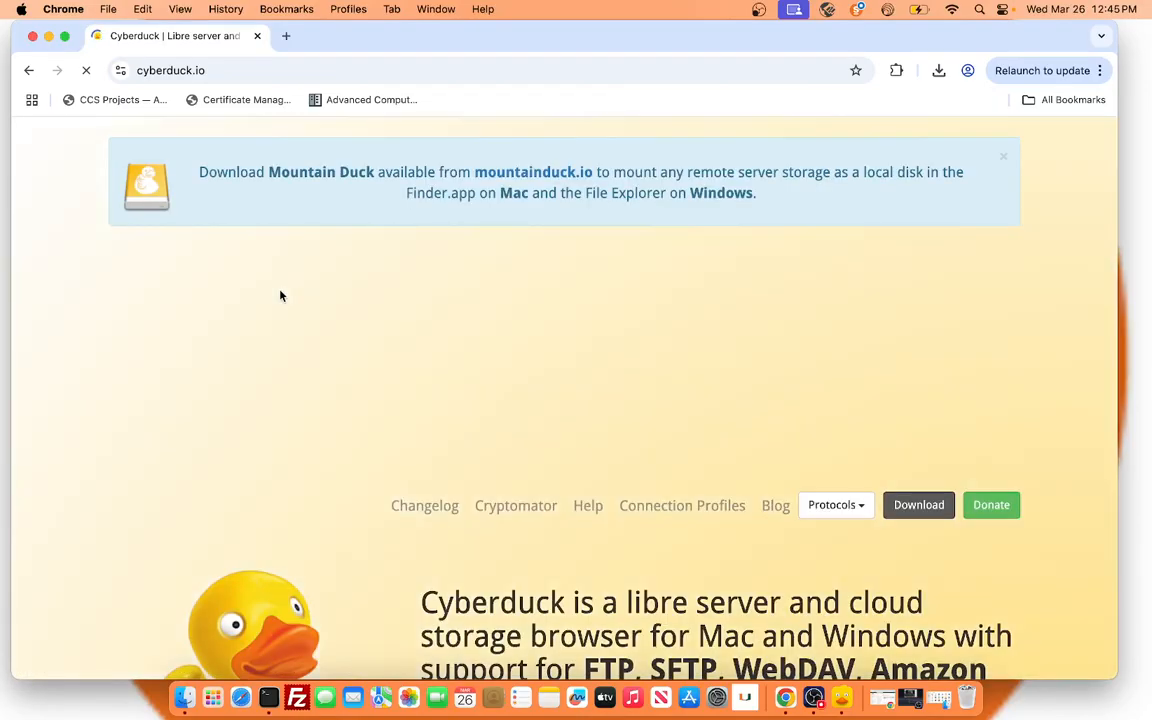
scroll(621, 538, "down", 1)
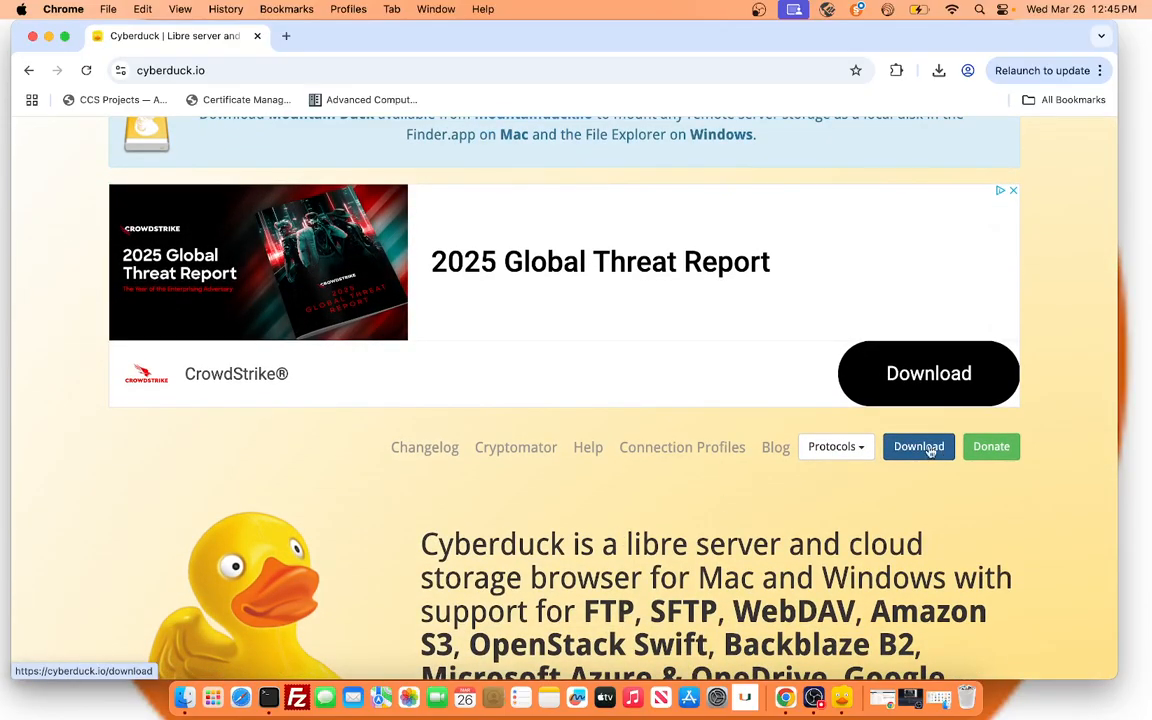
Minimize the browser and open FileZilla, ready to enter the connection host.
left_click(49, 37)
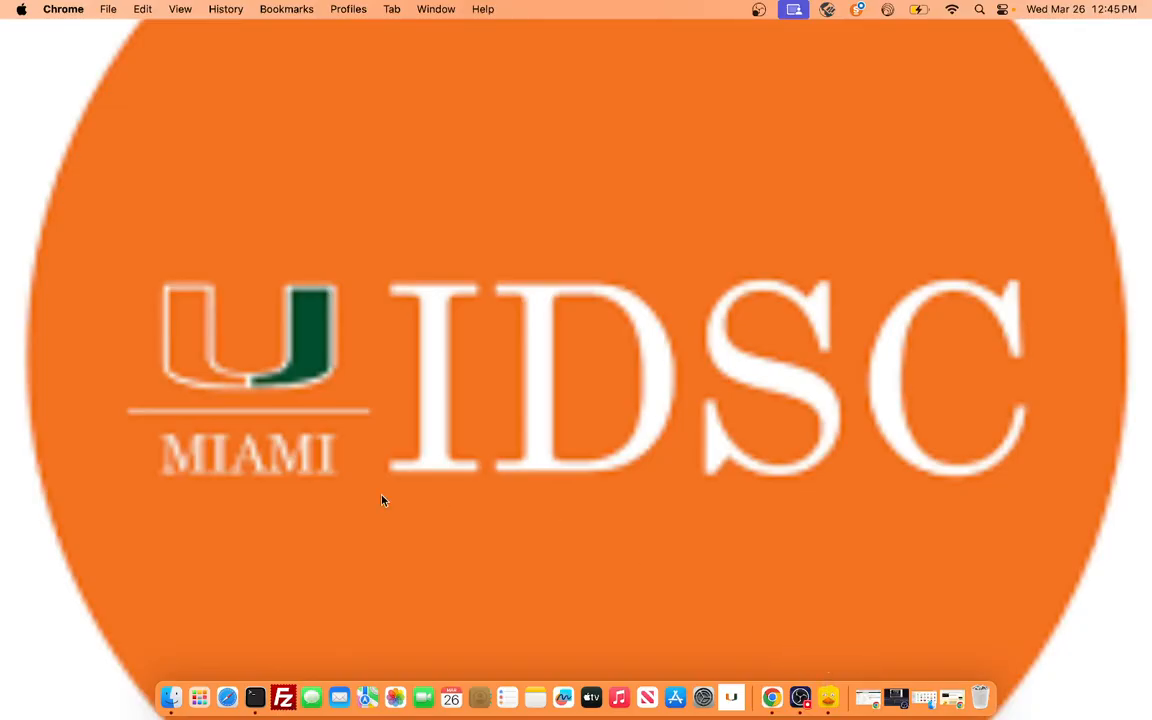
left_click(281, 697)
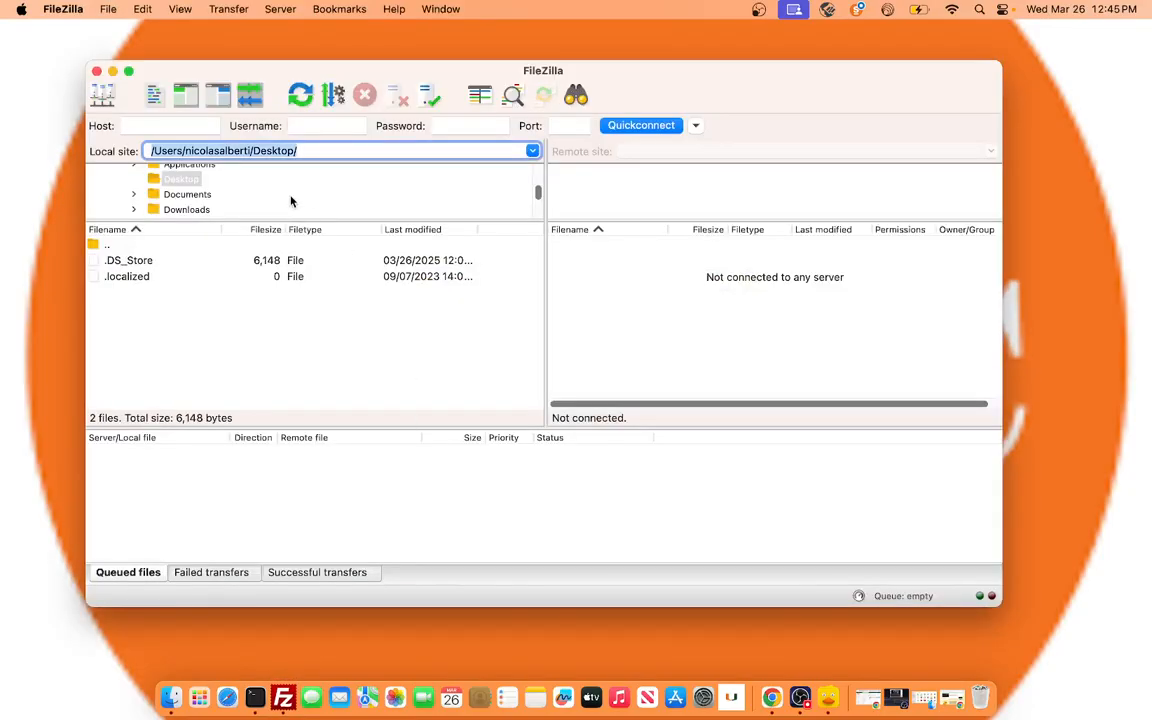
left_click(190, 127)
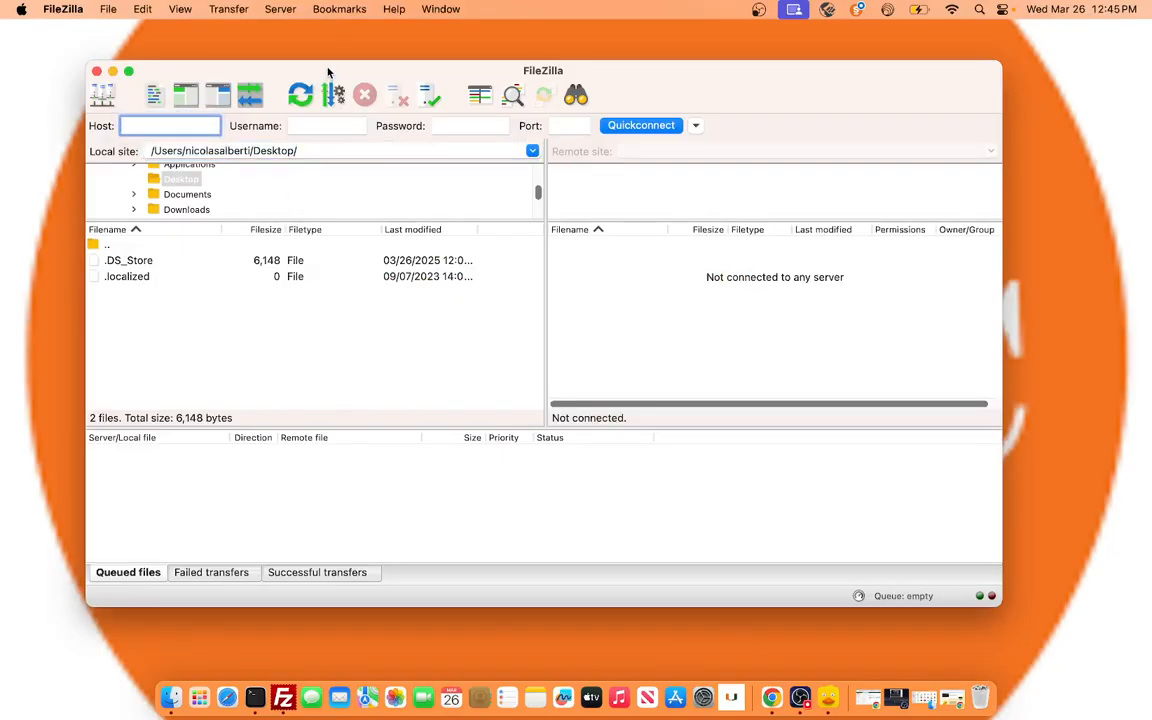
left_click_drag(329, 72, 365, 72)
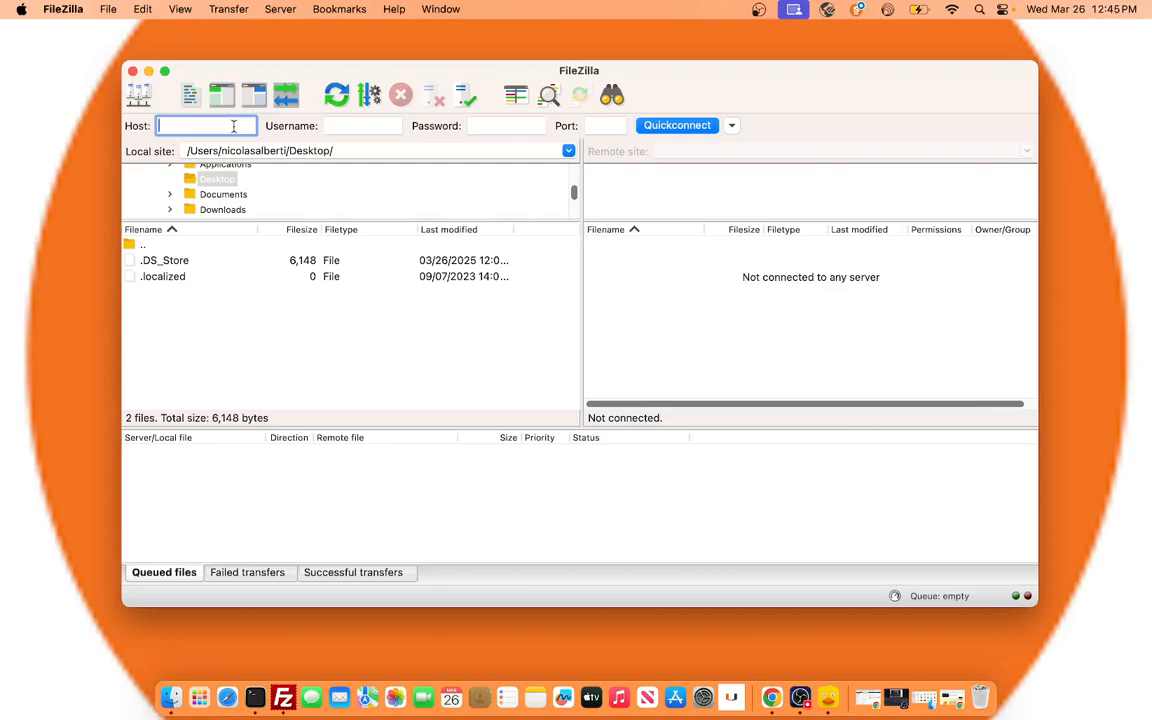
type("t2.idsc.miami.edu")
key("BackSpace")
key("BackSpace")
key("BackSpace")
key("BackSpace")
key("BackSpace")
key("BackSpace")
key("BackSpace")
key("BackSpace")
key("BackSpace")
key("BackSpace")
key("BackSpace")
key("BackSpace")
key("BackSpace")
key("BackSpace")
key("BackSpace")
key("BackSpace")
key("BackSpace")
type("pegasus.")
key("BackSpace")
type("2.ccs.miami.edu")
Set the connection host to t2.idsc.miami.edu and enter the account username and password.
left_click_drag(230, 126, 138, 130)
type("t2.idsc.miami.edu")
key("Tab")
type("nra20")
key("Tab")
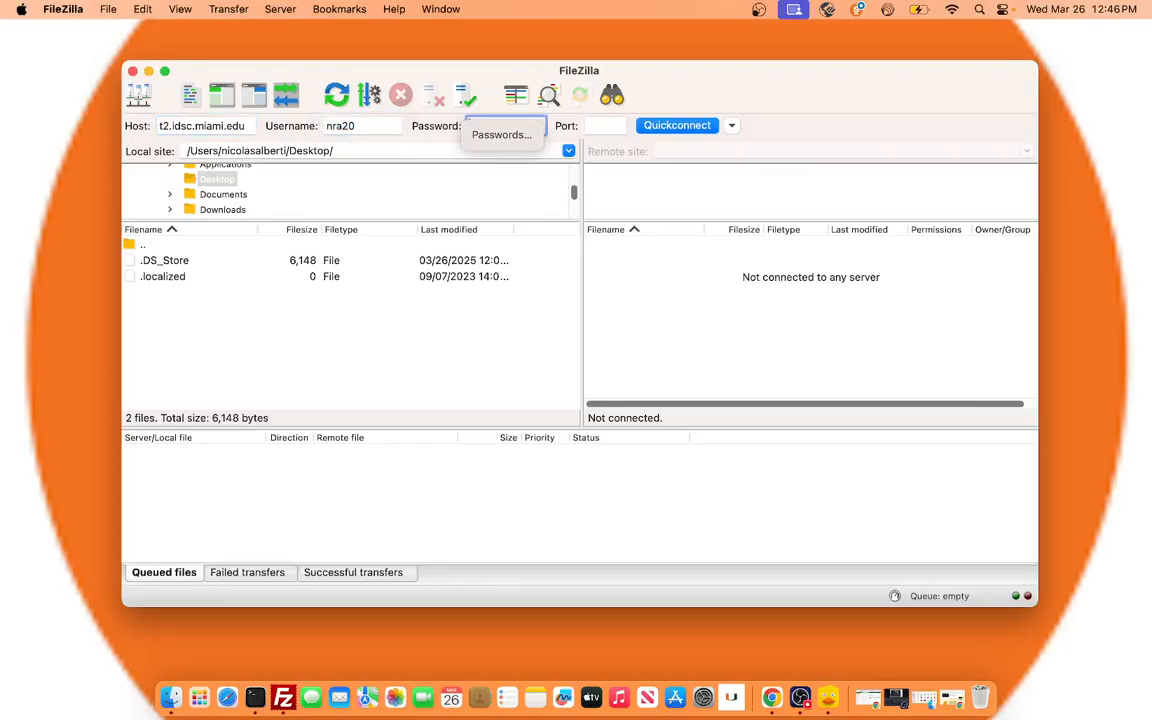
type("********")
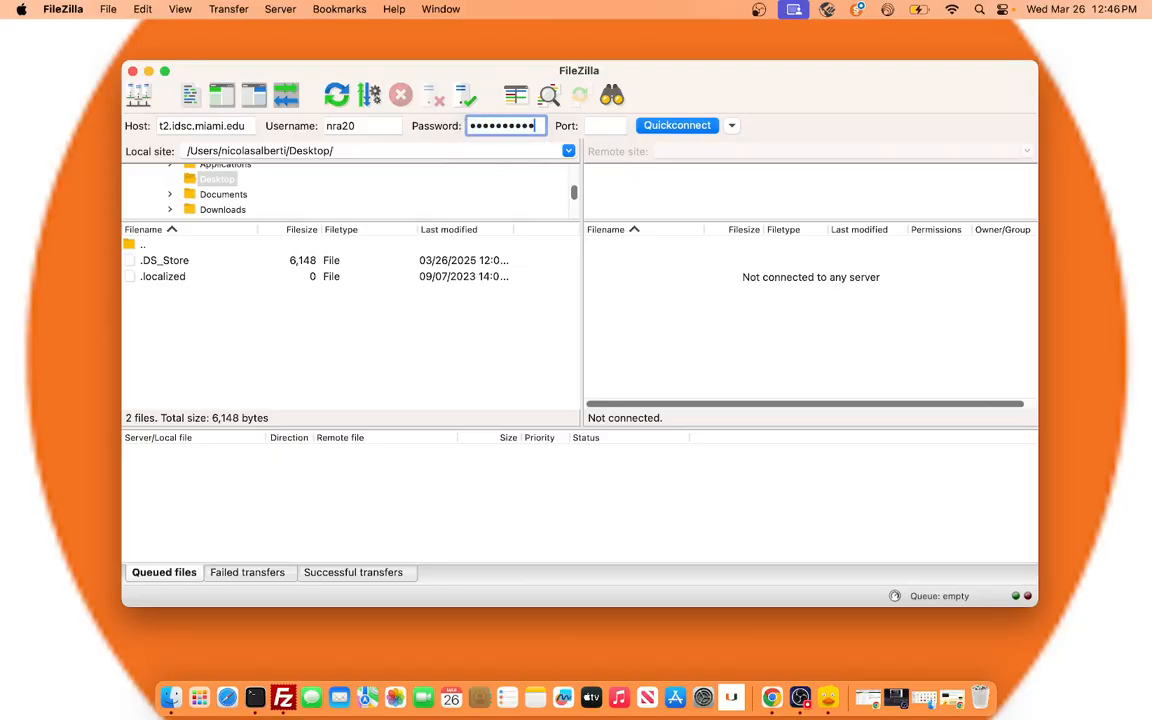
type("**")
Connect to the server on port 22 and trust its unknown host key.
left_click(597, 128)
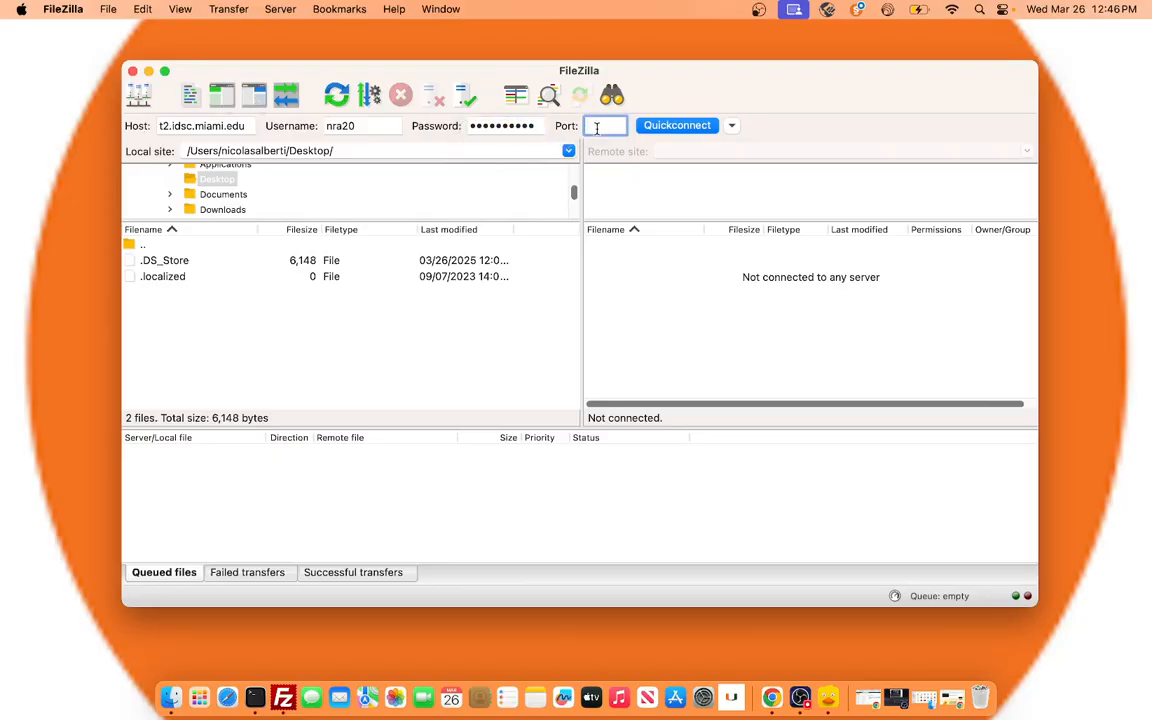
type("22")
left_click(672, 126)
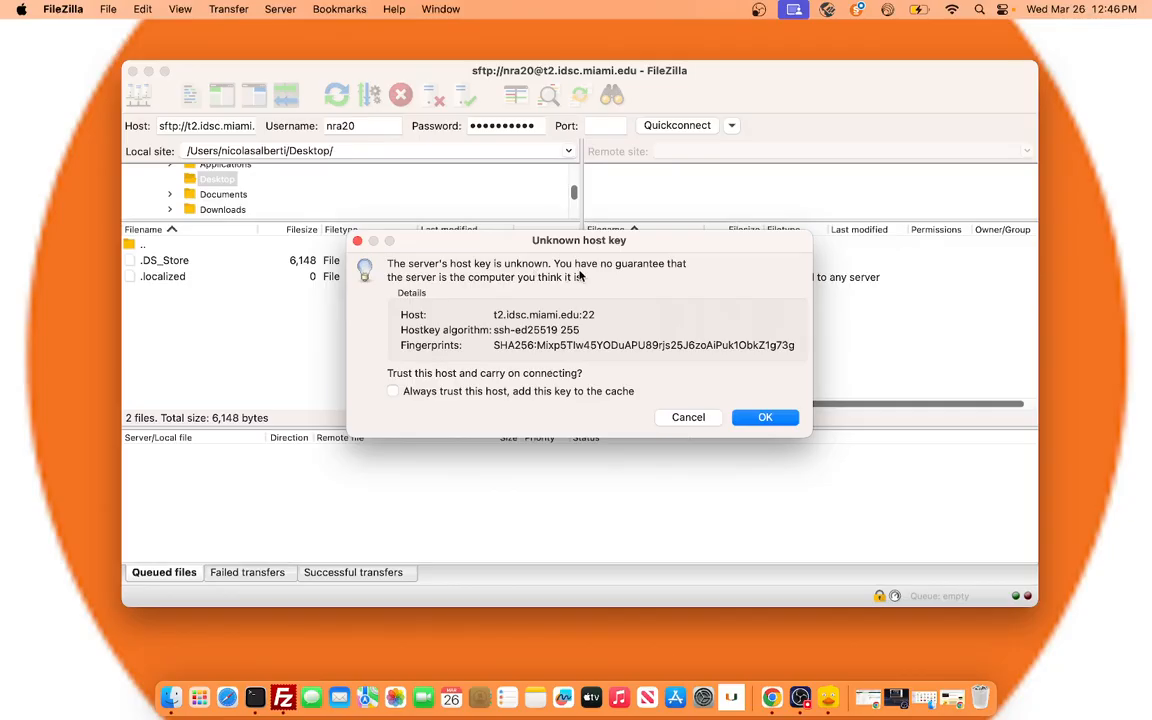
left_click(762, 418)
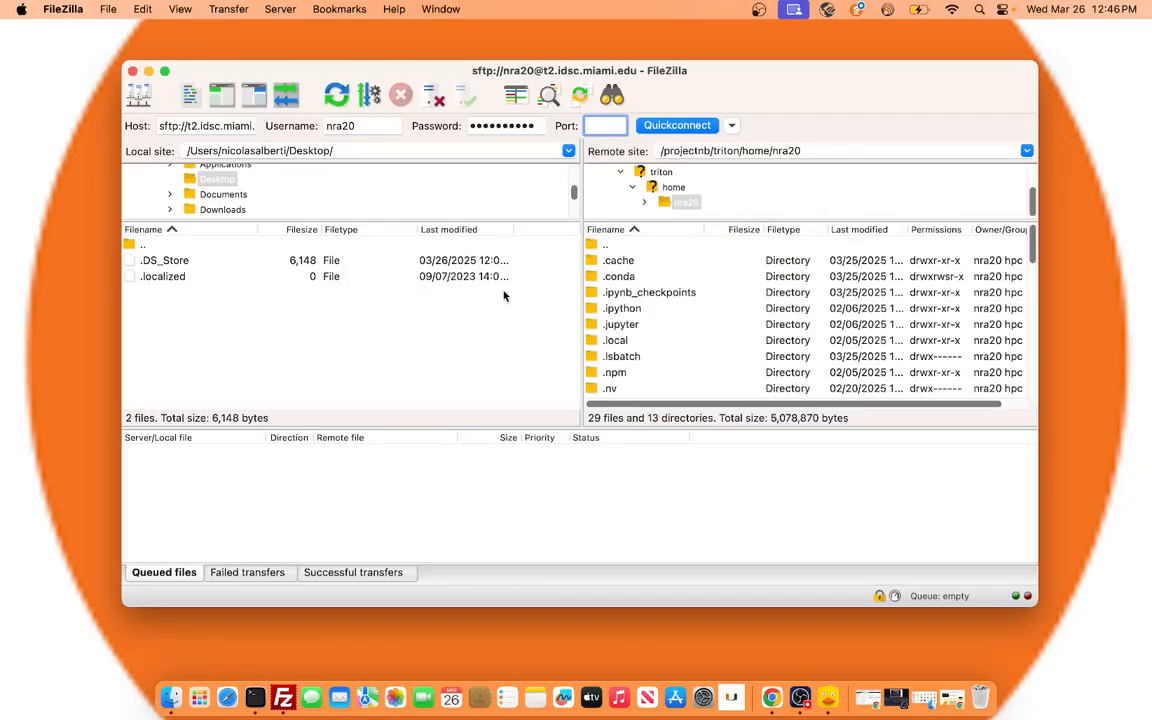
Enlarge the local folder tree and examine the local folders and the files in the remote home directory.
left_click(409, 228)
left_click_drag(411, 221, 411, 289)
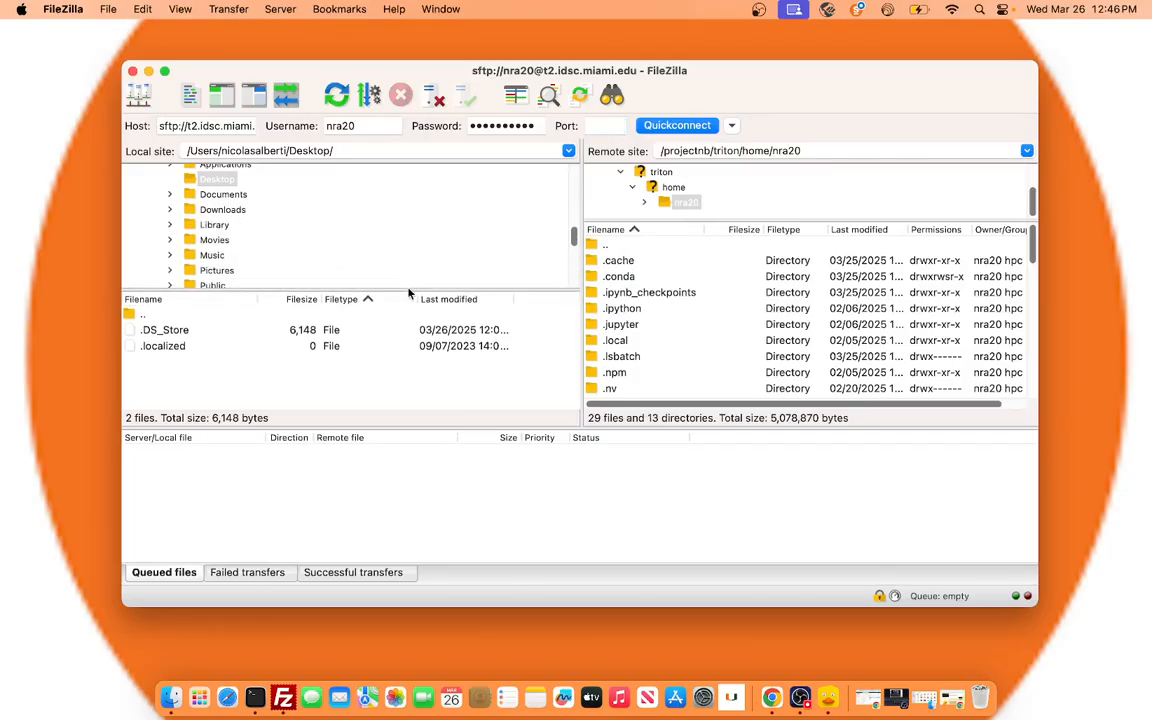
scroll(255, 215, "up", 2)
scroll(255, 215, "up", 2)
scroll(255, 215, "down", 5)
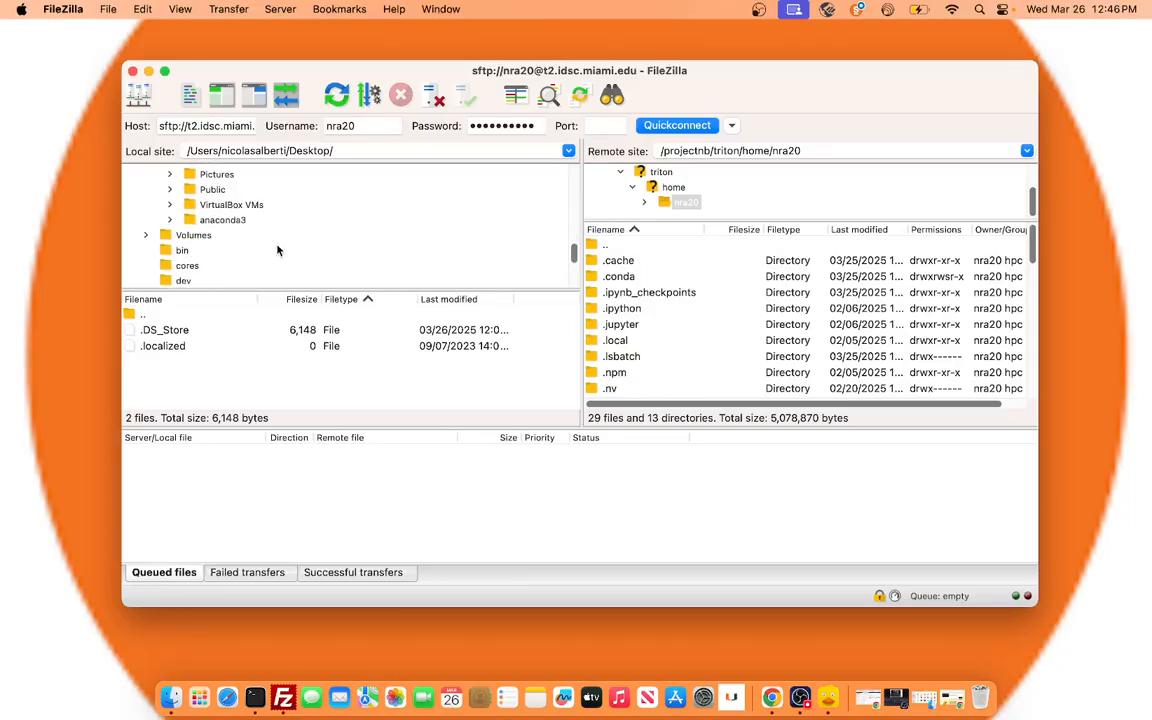
scroll(272, 210, "up", 3)
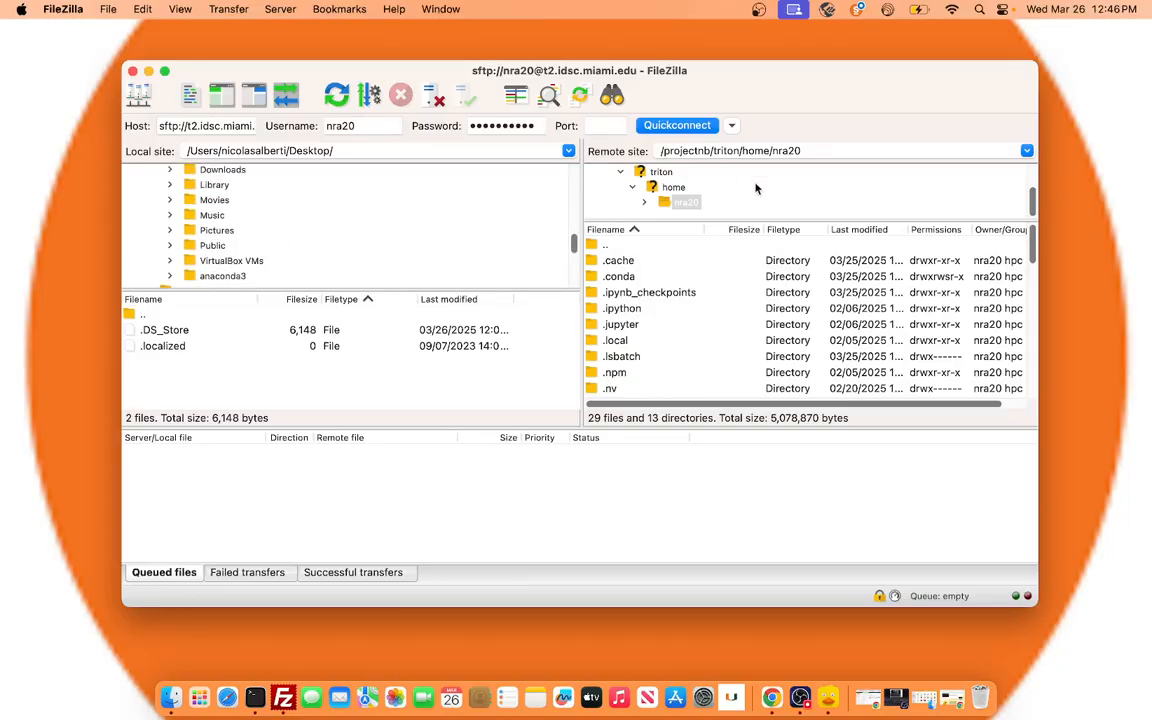
scroll(712, 323, "down", 10)
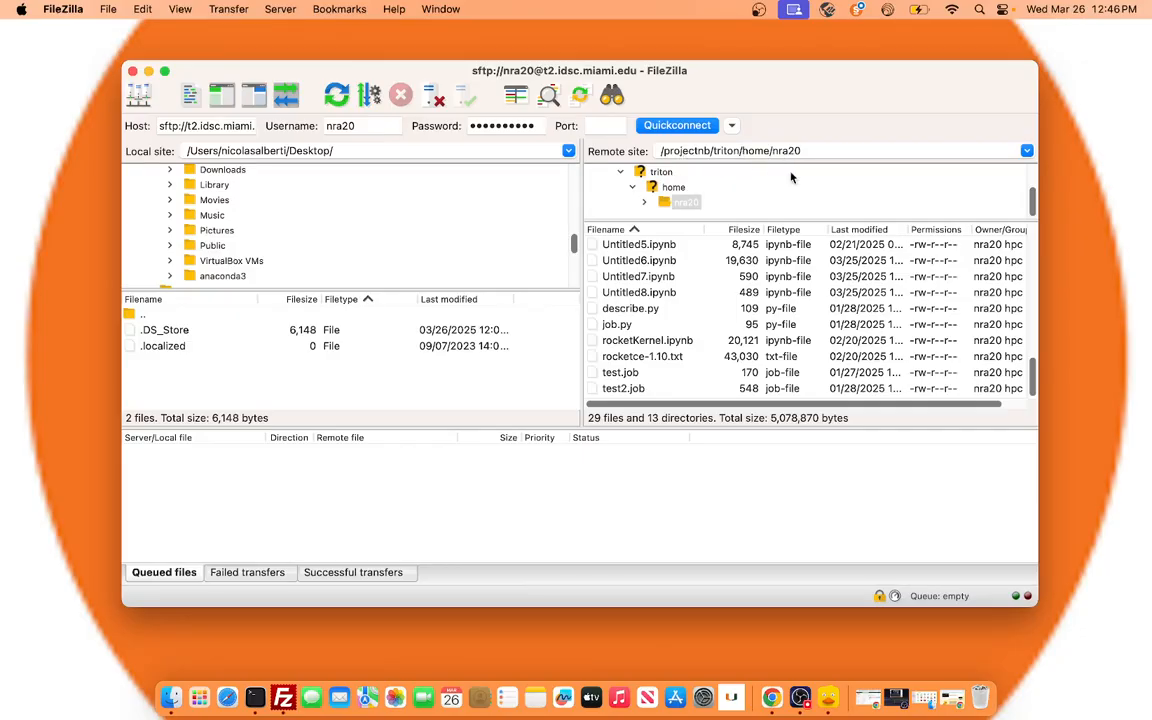
scroll(373, 255, "up", 5)
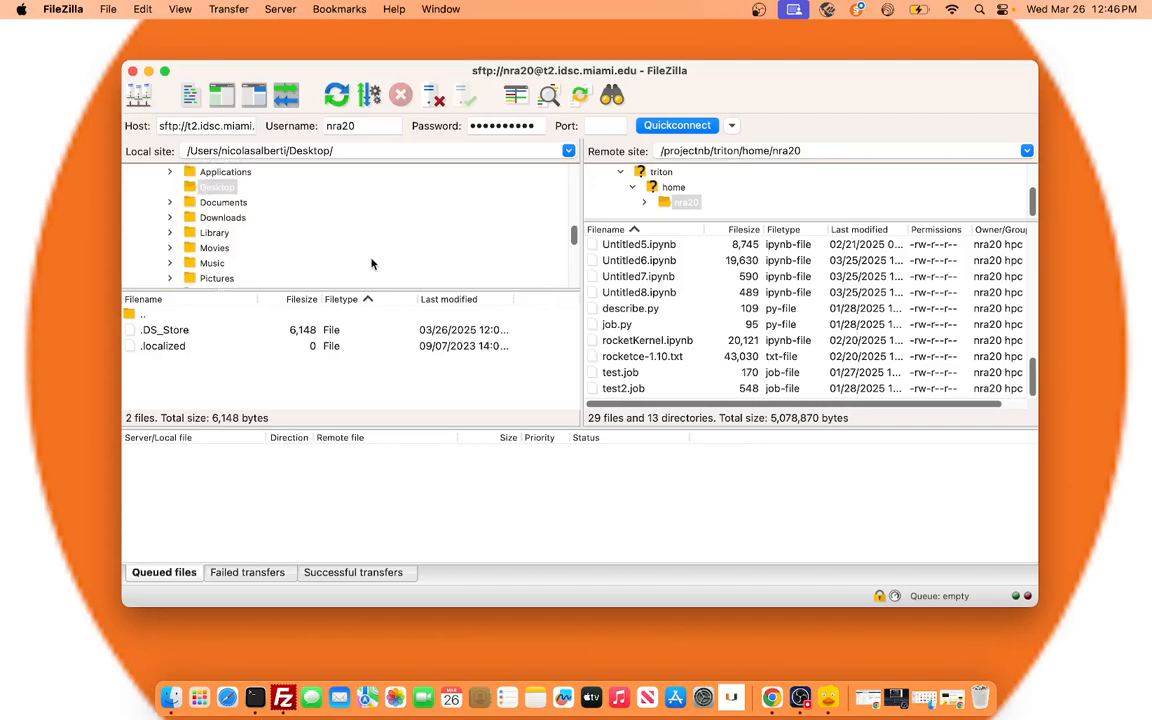
scroll(263, 232, "up", 3)
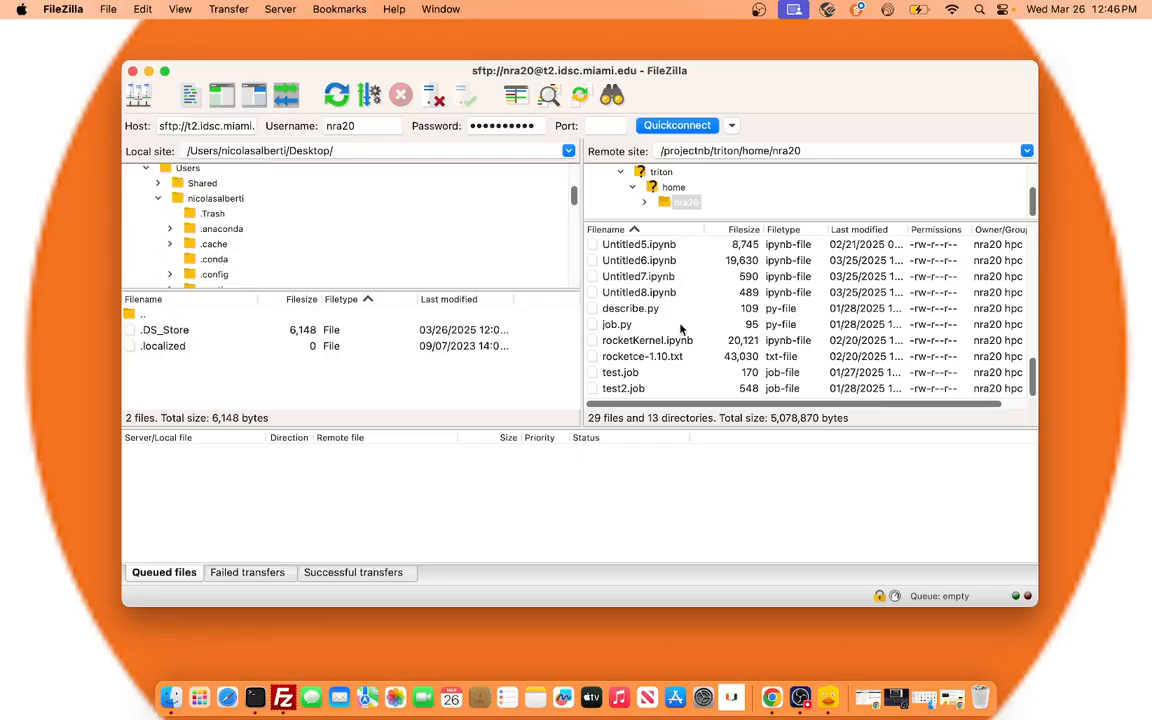
Upload Project_Deactivation.drawio from the local Documents folder to the remote home directory.
scroll(206, 222, "down", 10)
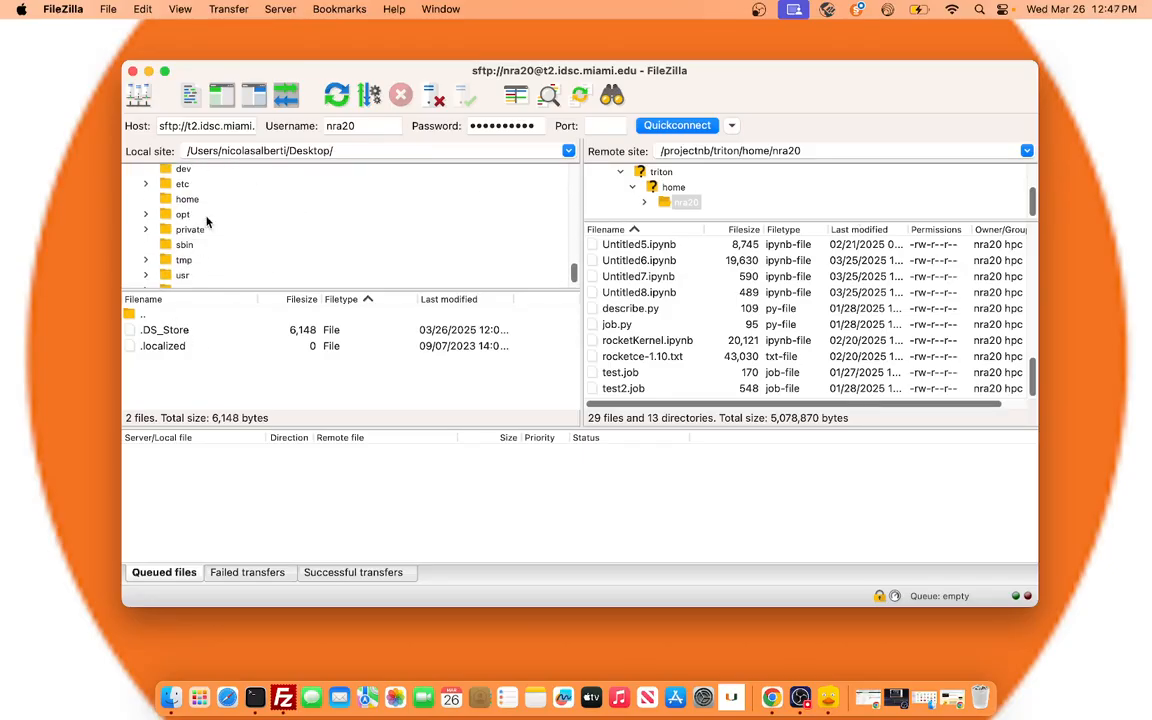
scroll(206, 222, "up", 3)
scroll(207, 220, "up", 5)
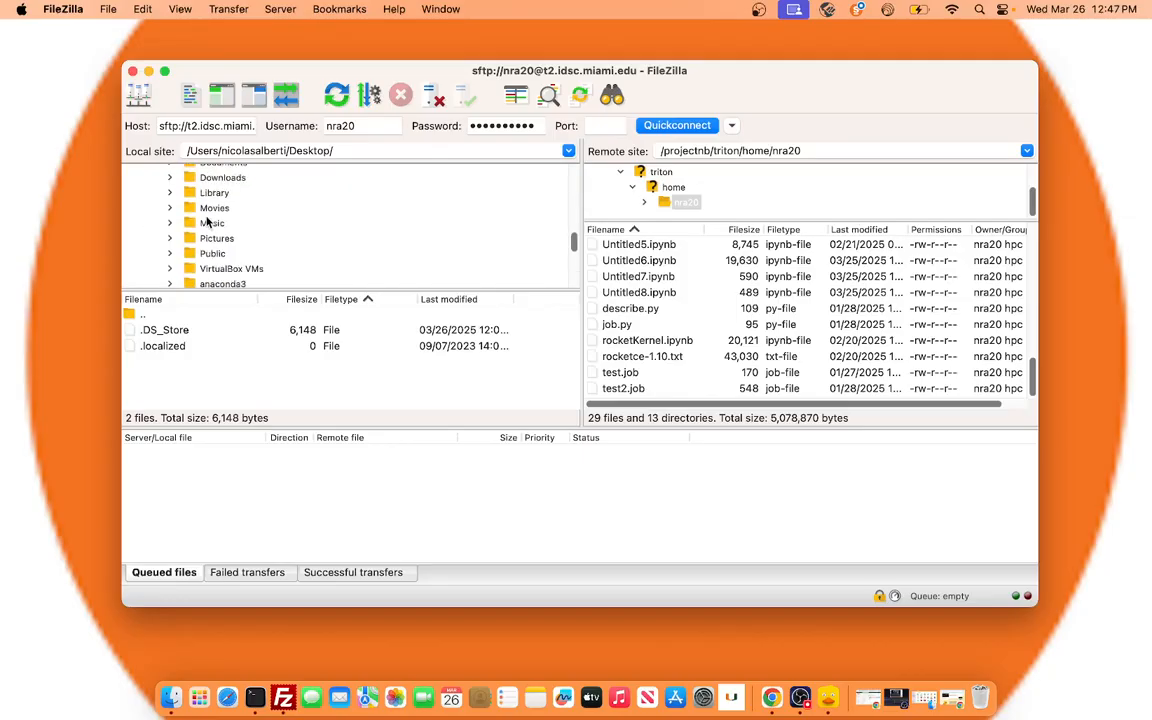
left_click(232, 181)
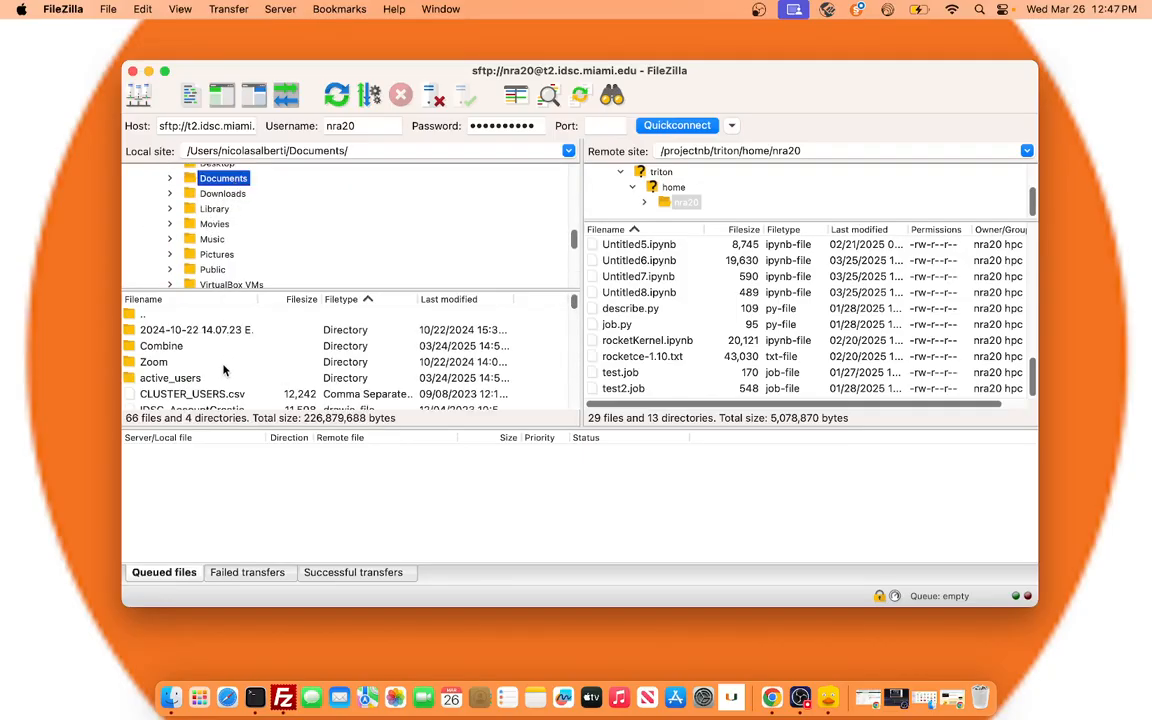
scroll(240, 362, "down", 5)
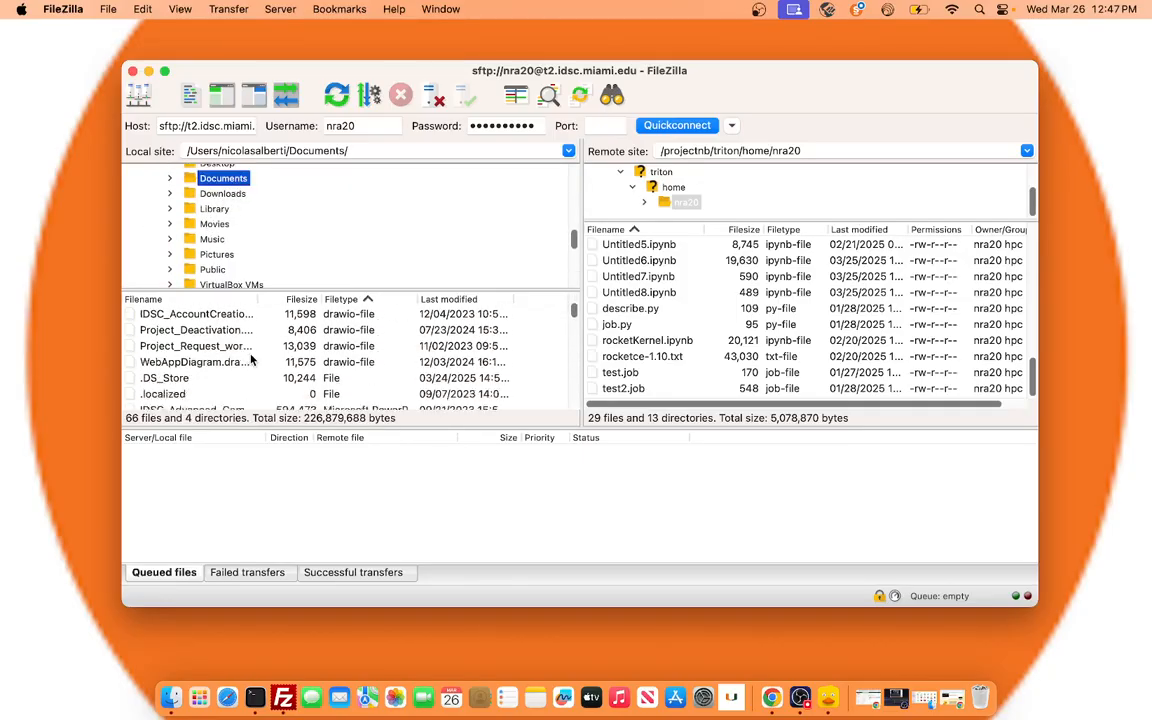
left_click(206, 333)
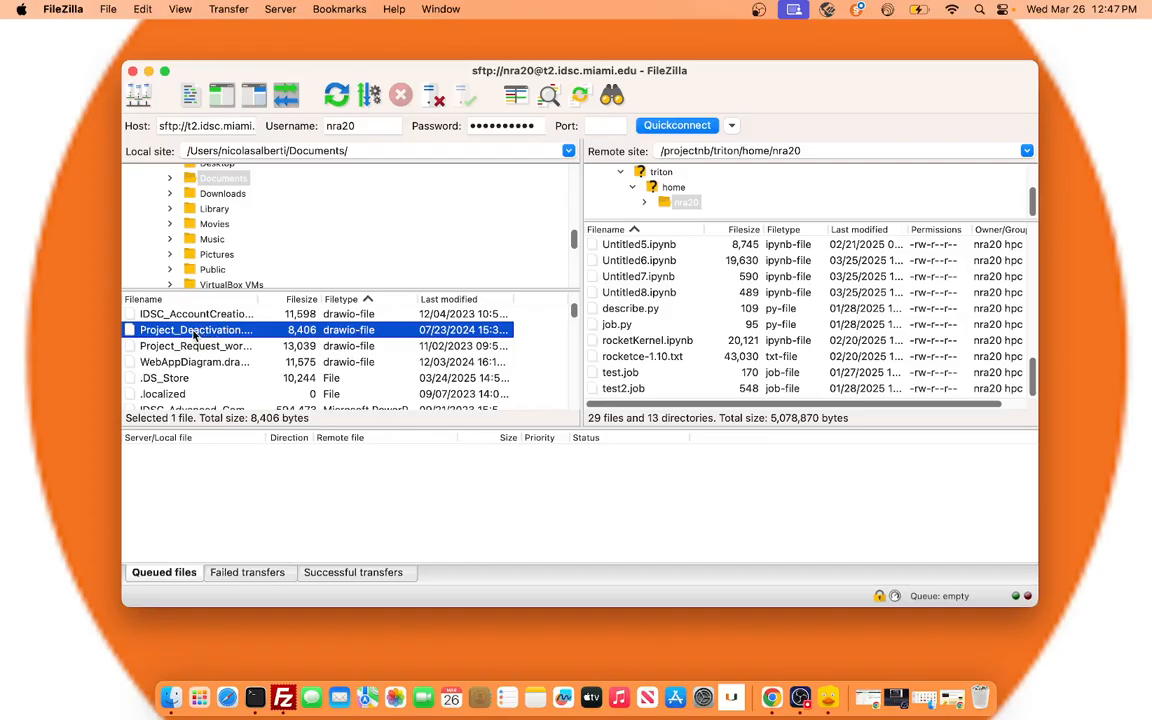
scroll(193, 322, "up", 3)
left_click_drag(548, 242, 688, 207)
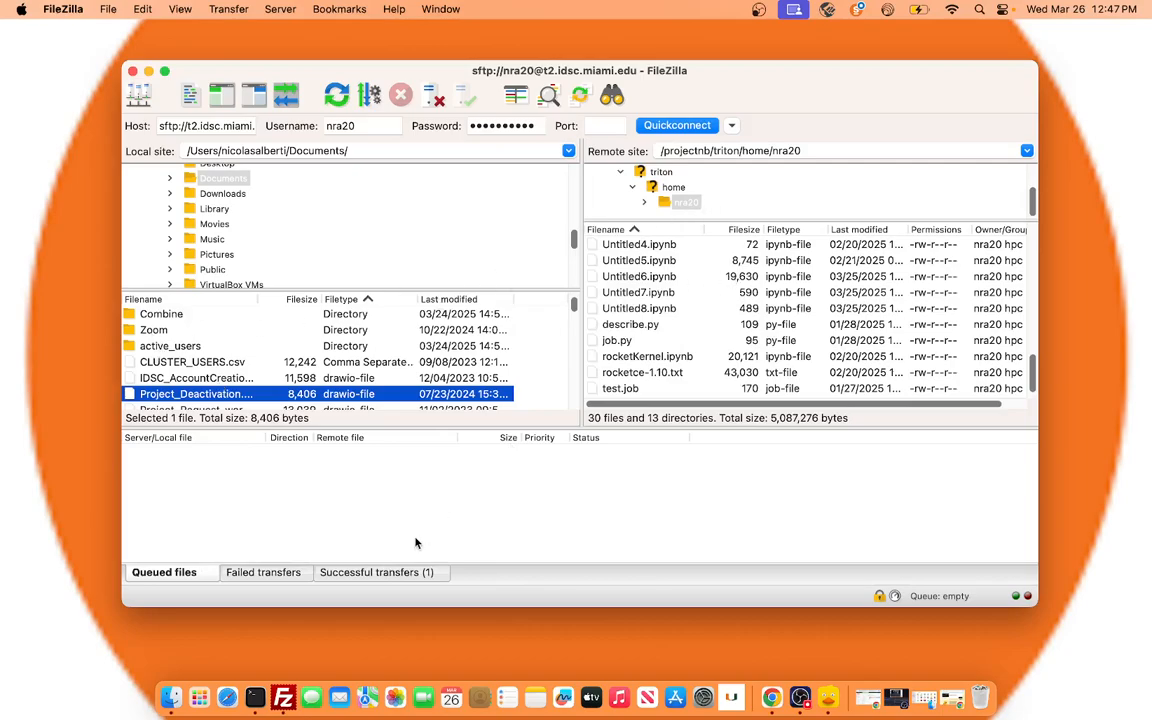
Check the successful transfers and locate the uploaded Project_Deactivation.drawio in the remote home directory.
left_click(380, 574)
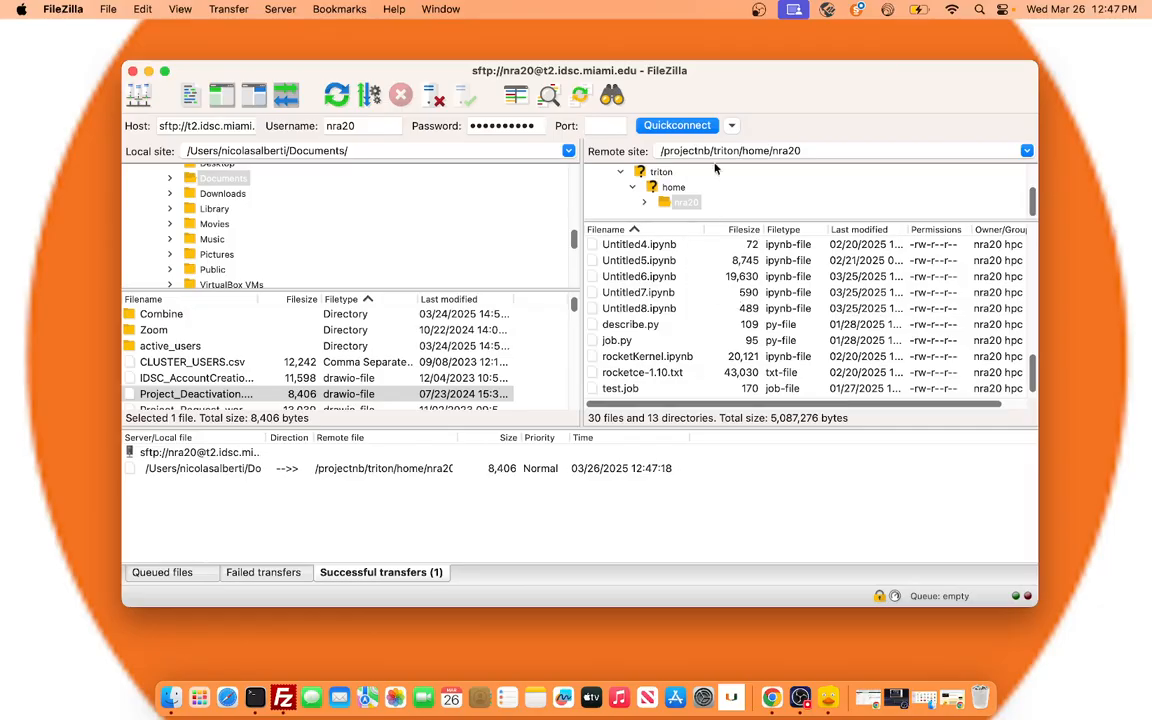
left_click(685, 202)
scroll(681, 323, "down", 1)
scroll(681, 323, "up", 4)
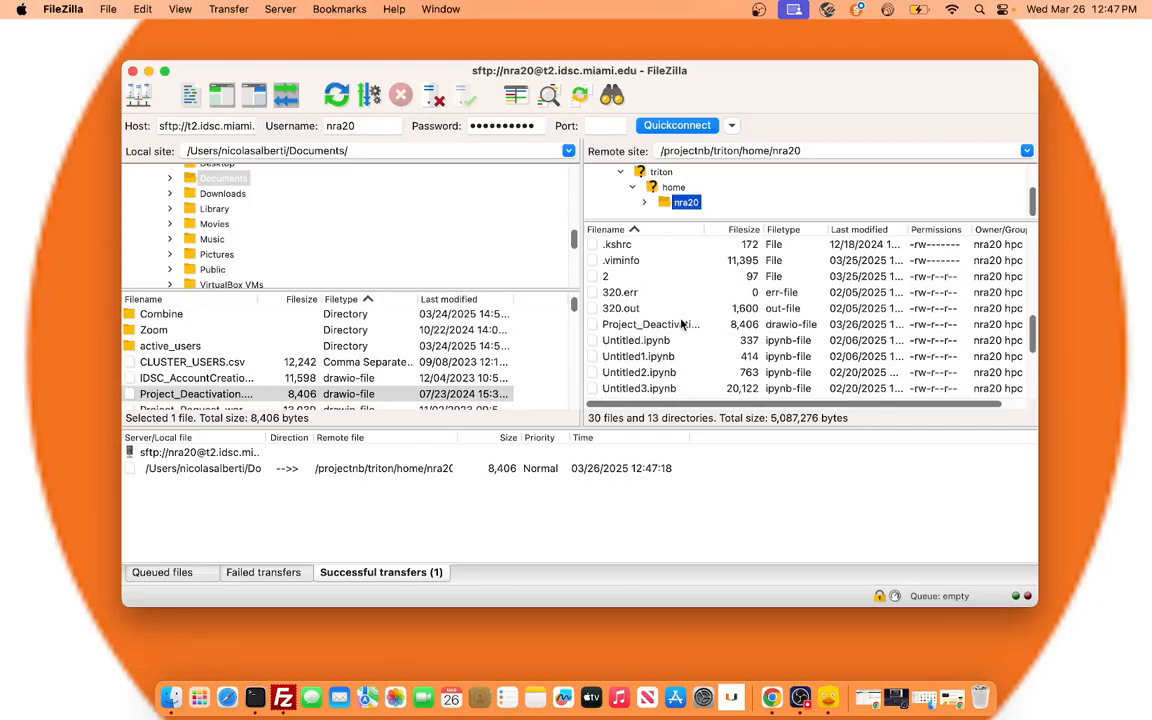
scroll(681, 323, "up", 1)
left_click(660, 325)
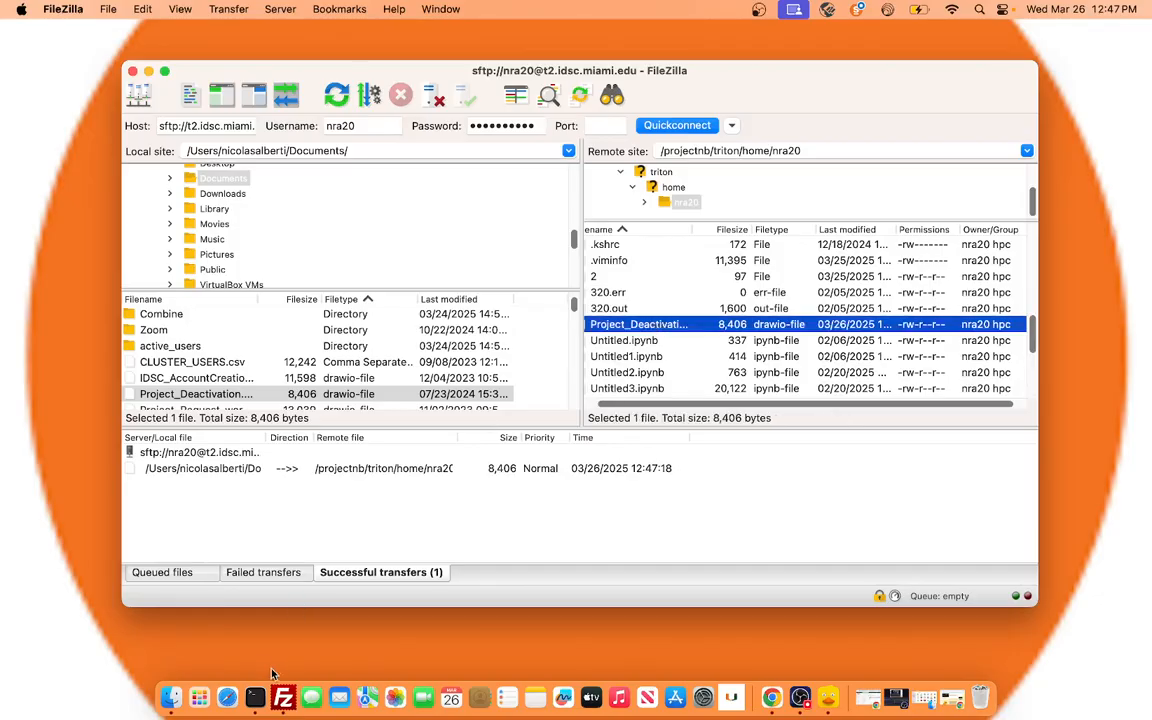
Open a new Terminal window and start an SSH connection to t2.idsc.miami.edu with the account username.
right_click(258, 706)
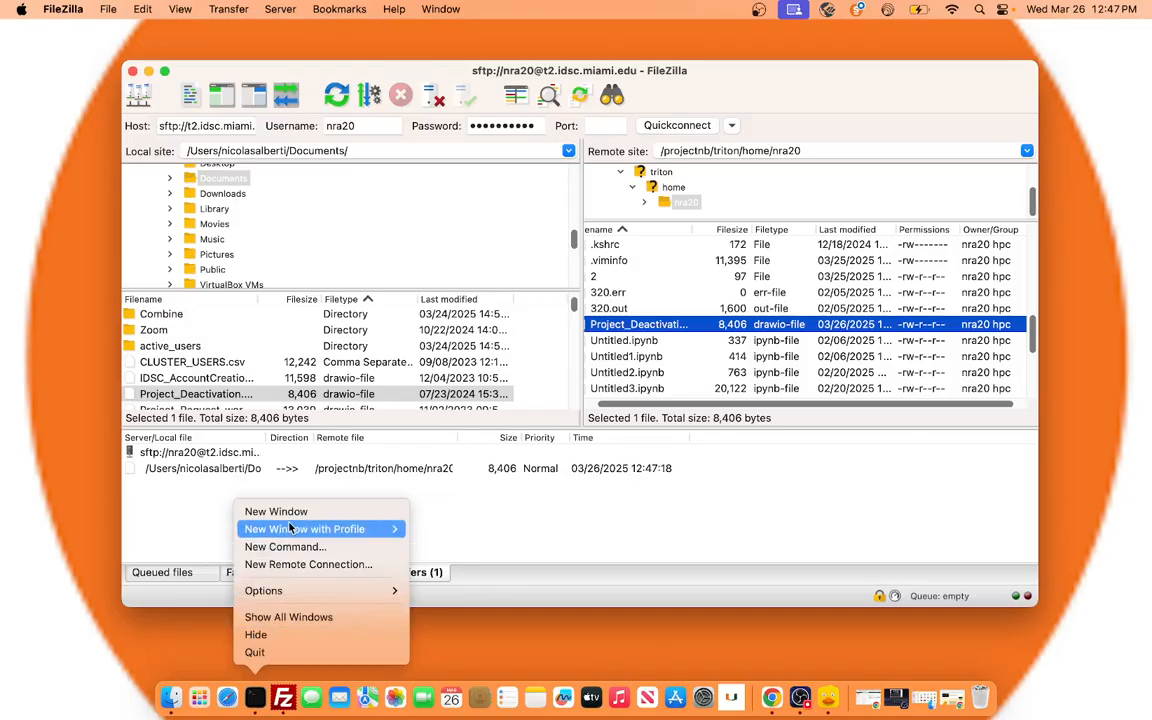
left_click(275, 509)
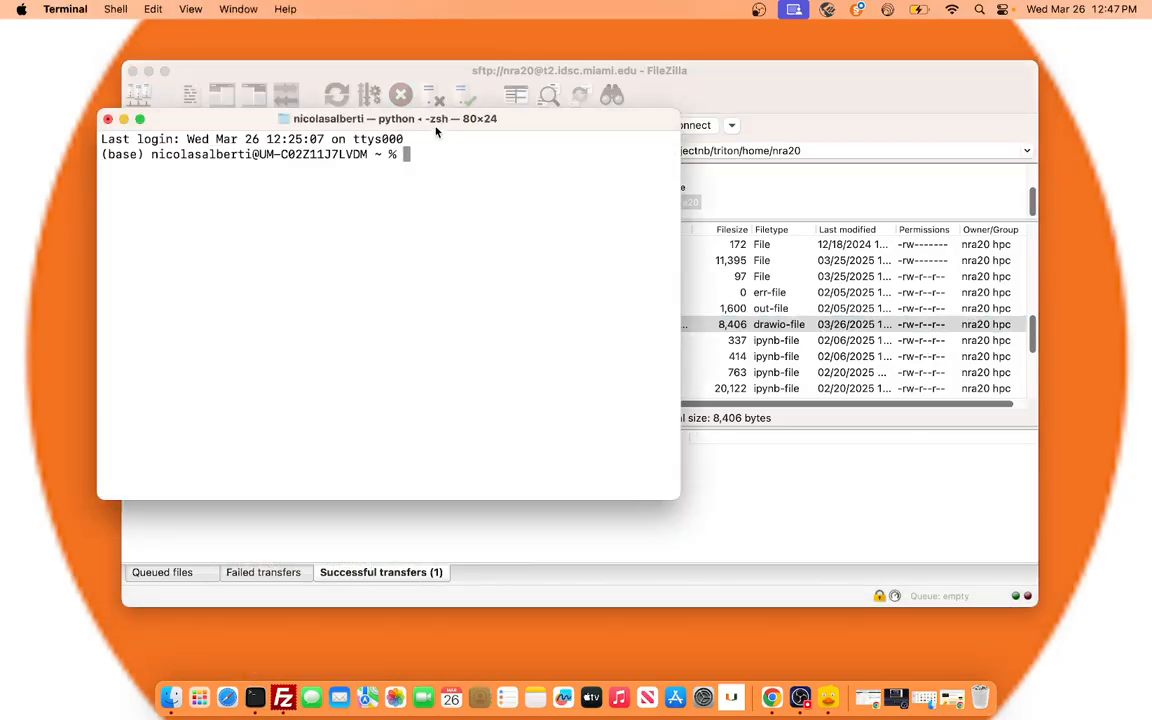
left_click_drag(519, 116, 612, 121)
type("ssh")
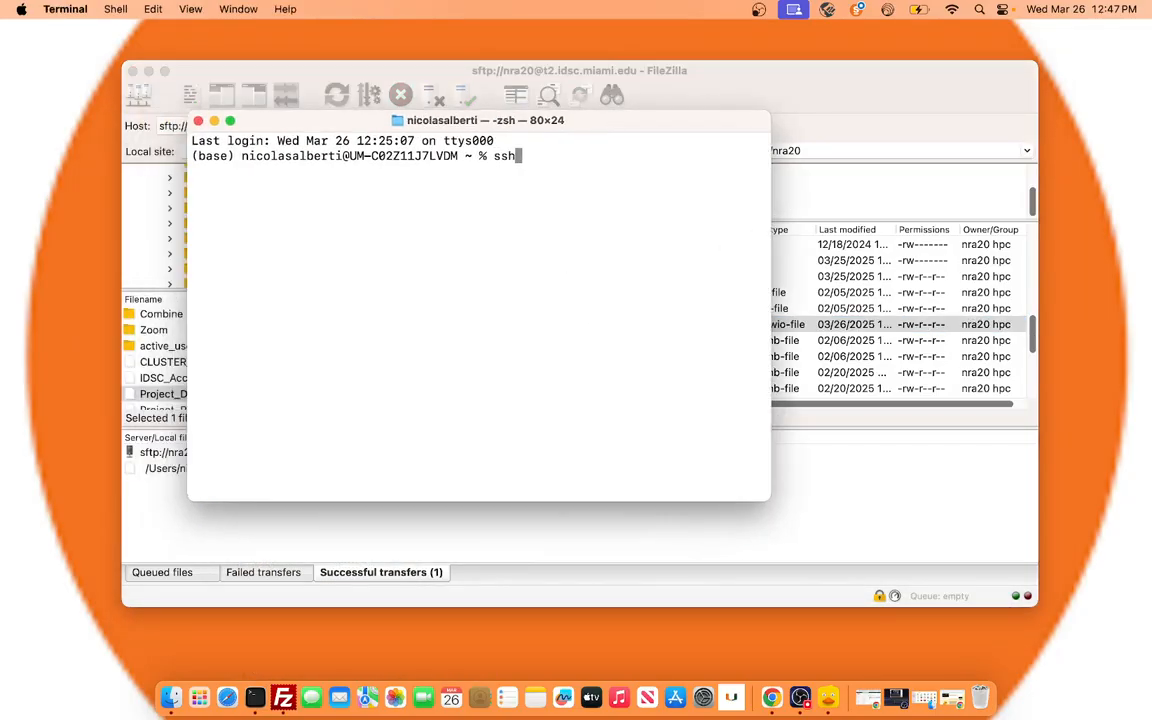
type(" nra20@t2.idsc.miami.edu")
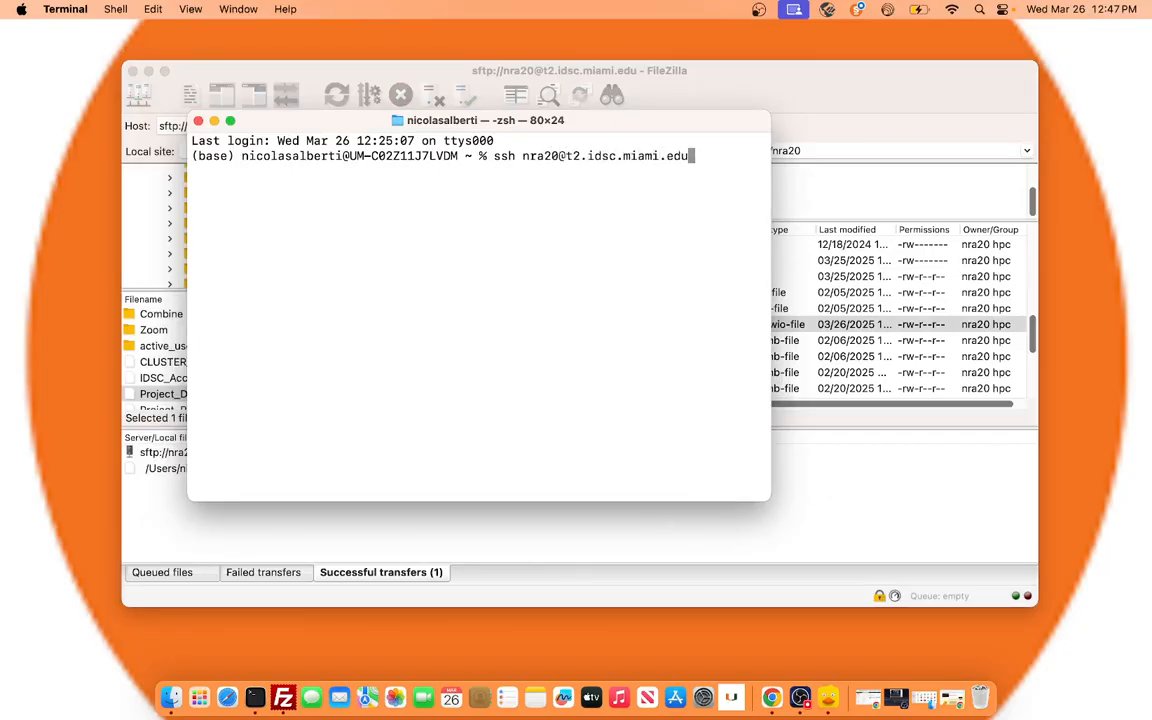
key("Return")
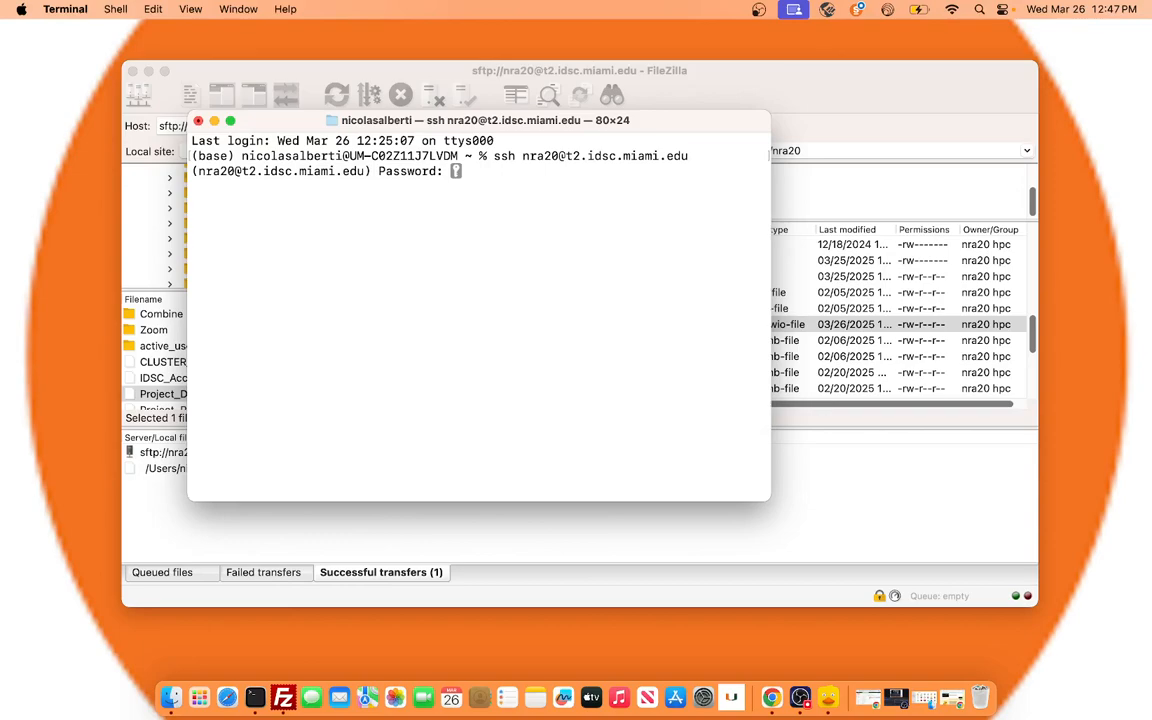
Submit the account password to log in over SSH and list the remote home directory with ls.
key("Return")
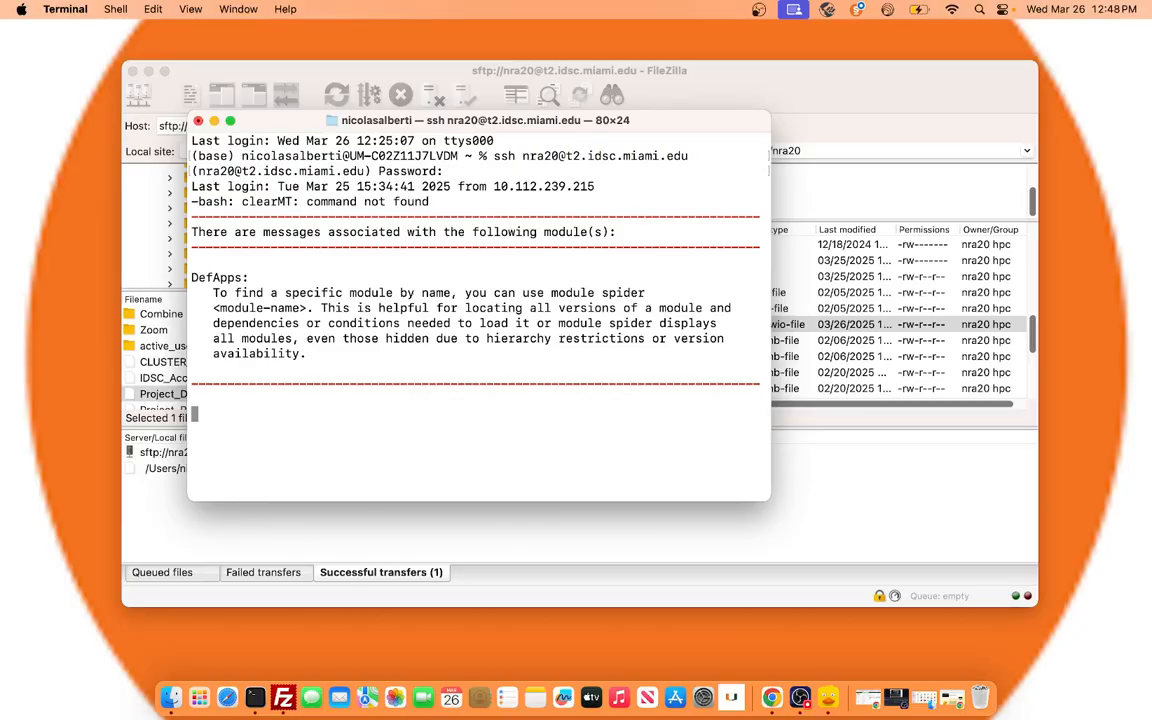
type("ls")
key("Return")
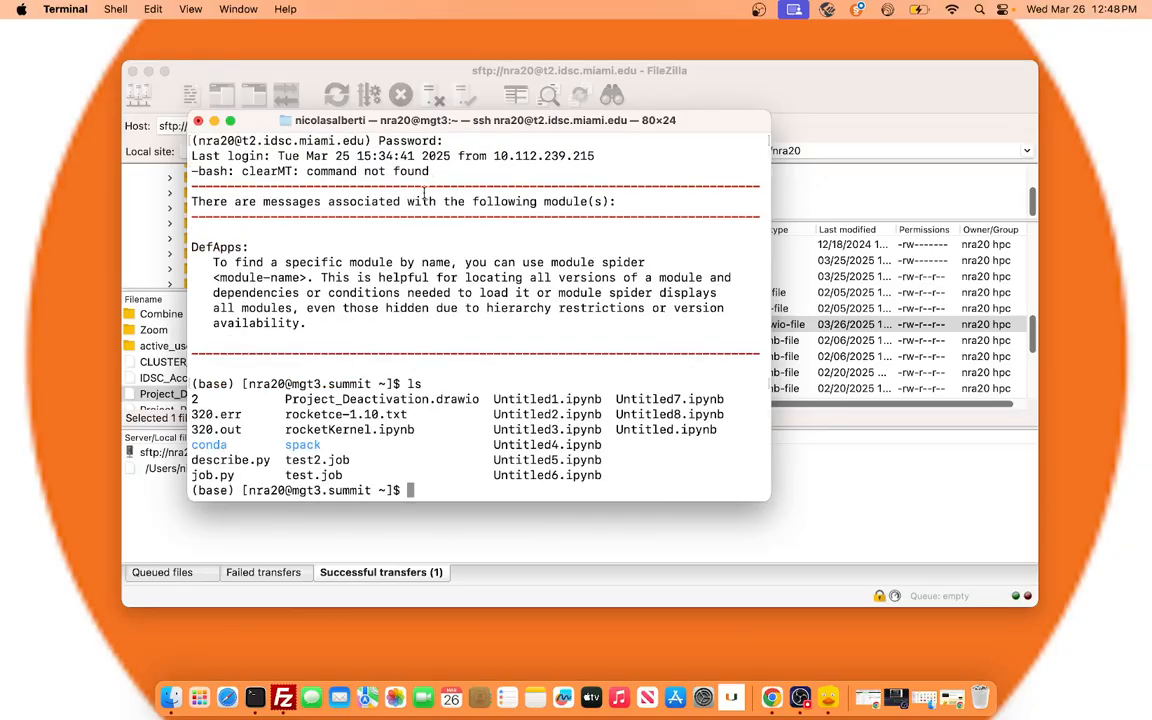
Pick out Project_Deactivation.drawio in the ls listing and minimise the Terminal window.
left_click_drag(480, 399, 288, 399)
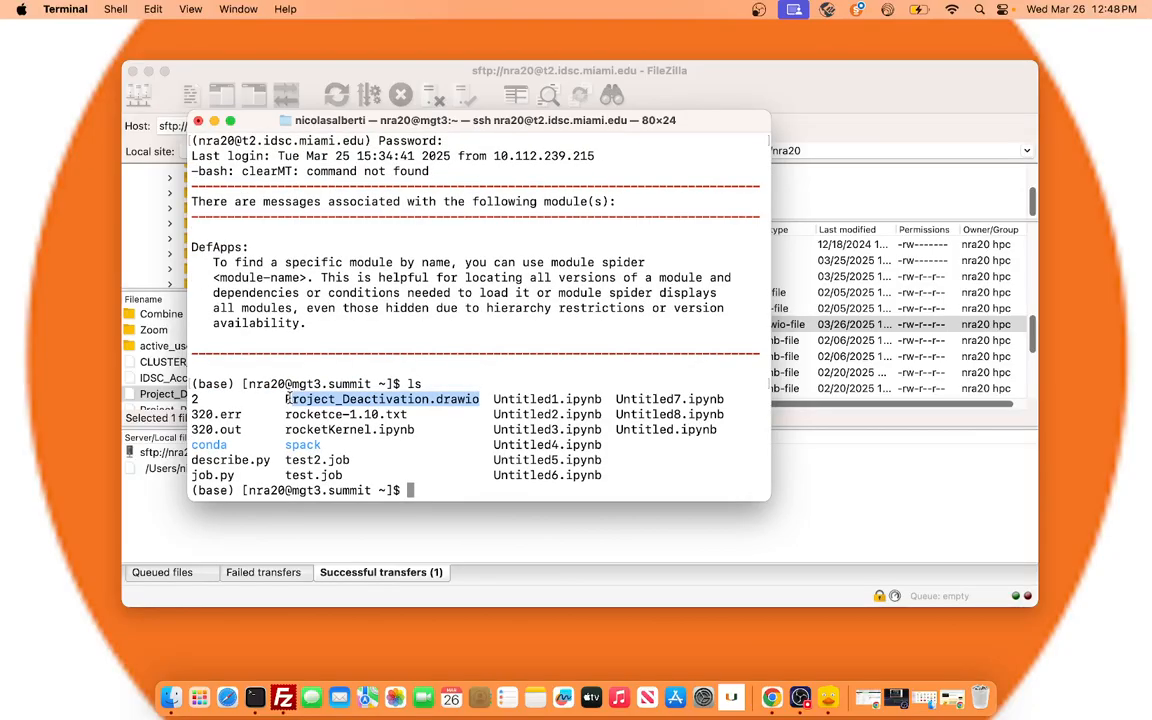
left_click(214, 120)
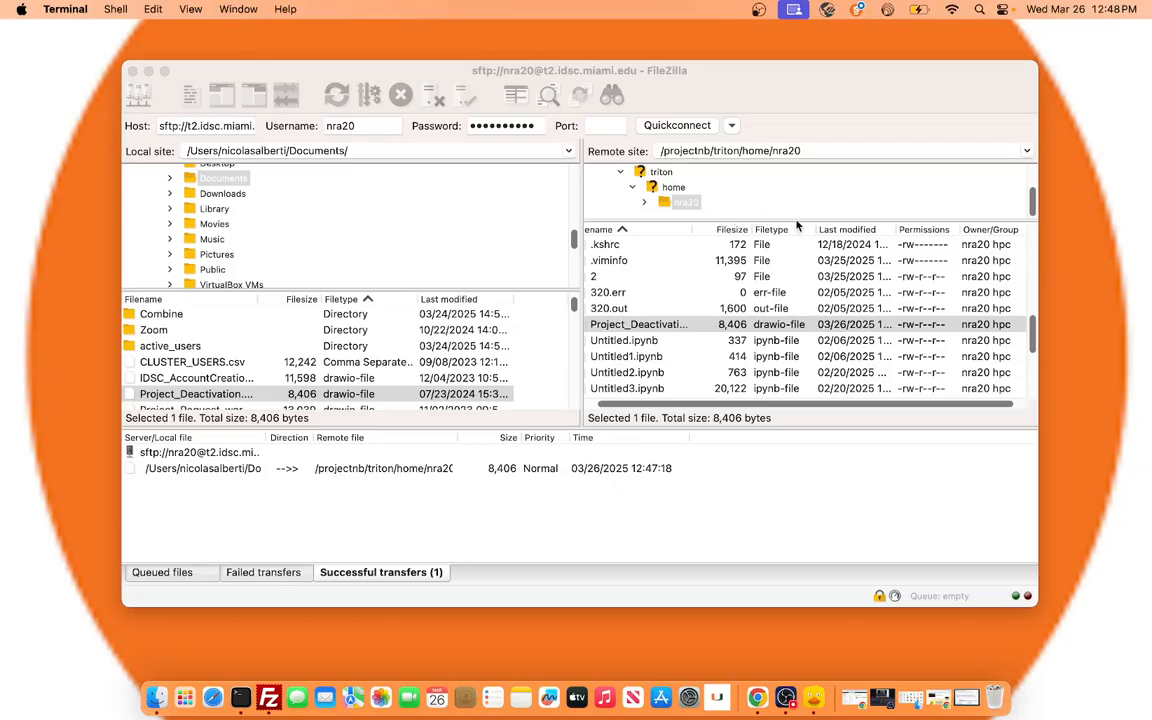
Switch back to FileZilla, enlarge the remote directory tree, and expand the scratch folder under the server's root directory.
left_click(716, 200)
left_click_drag(795, 221, 777, 322)
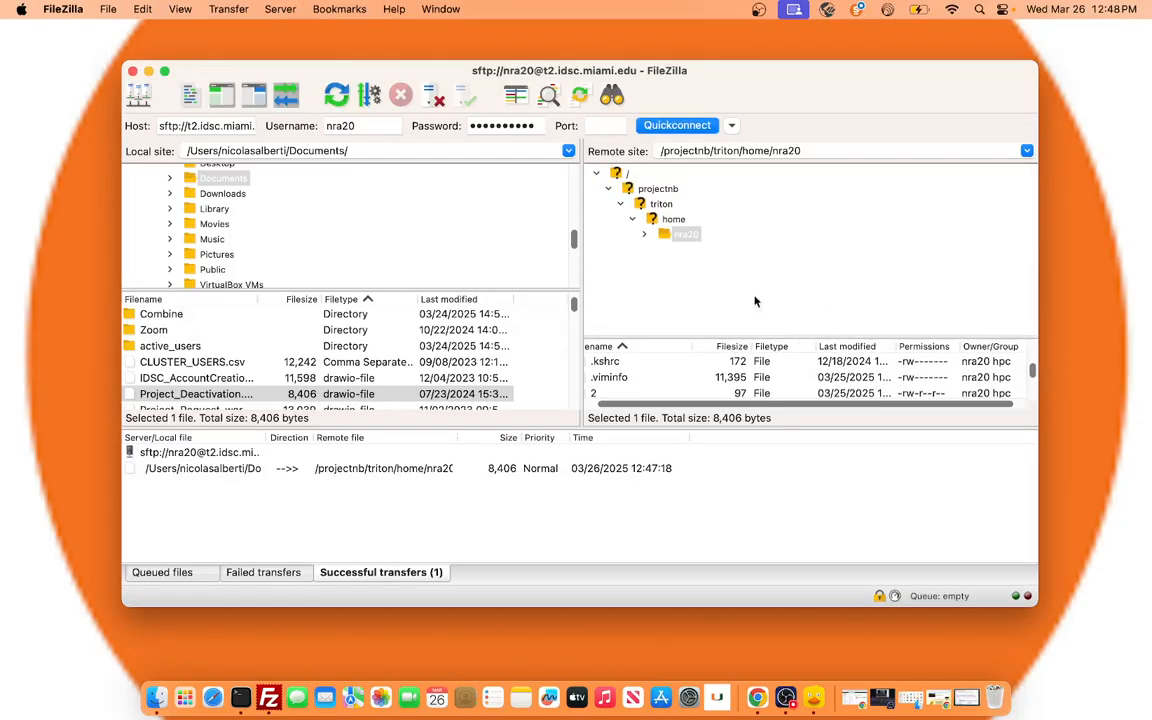
left_click(627, 173)
scroll(669, 229, "down", 3)
scroll(669, 229, "down", 2)
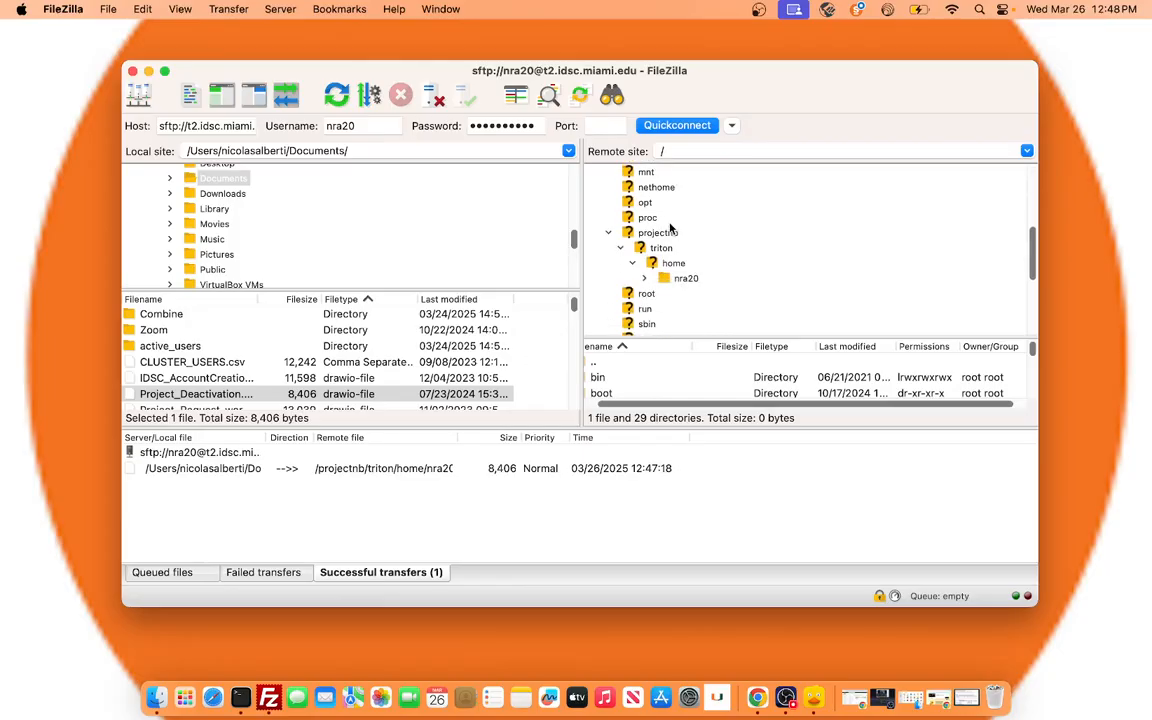
scroll(686, 270, "down", 3)
scroll(686, 270, "down", 1)
left_click(657, 220)
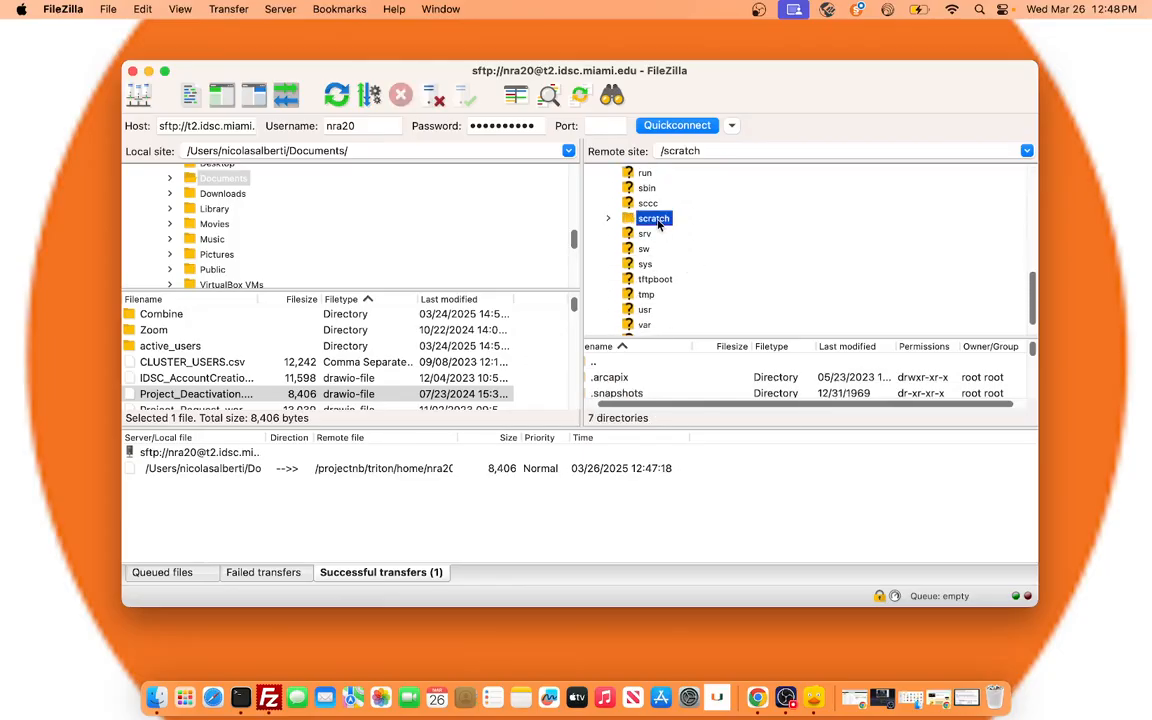
double_click(657, 220)
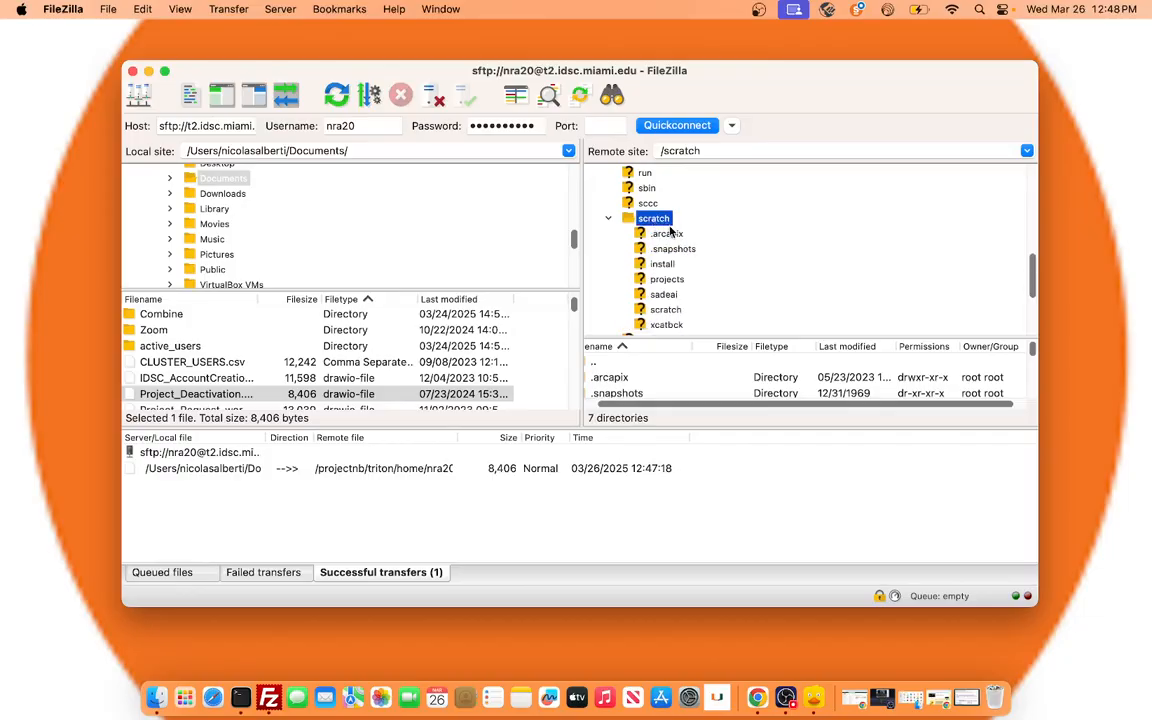
Open the projects folder under scratch, enlarge the file lists, and browse its project directories.
left_click(676, 281)
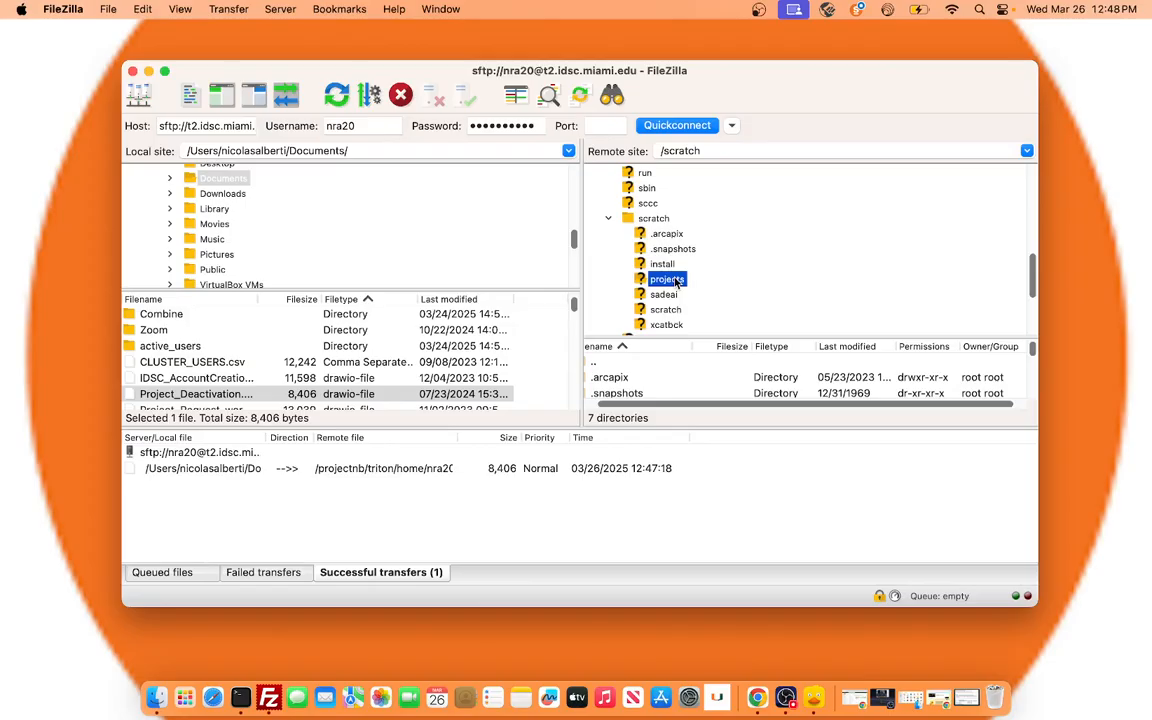
scroll(676, 270, "down", 1)
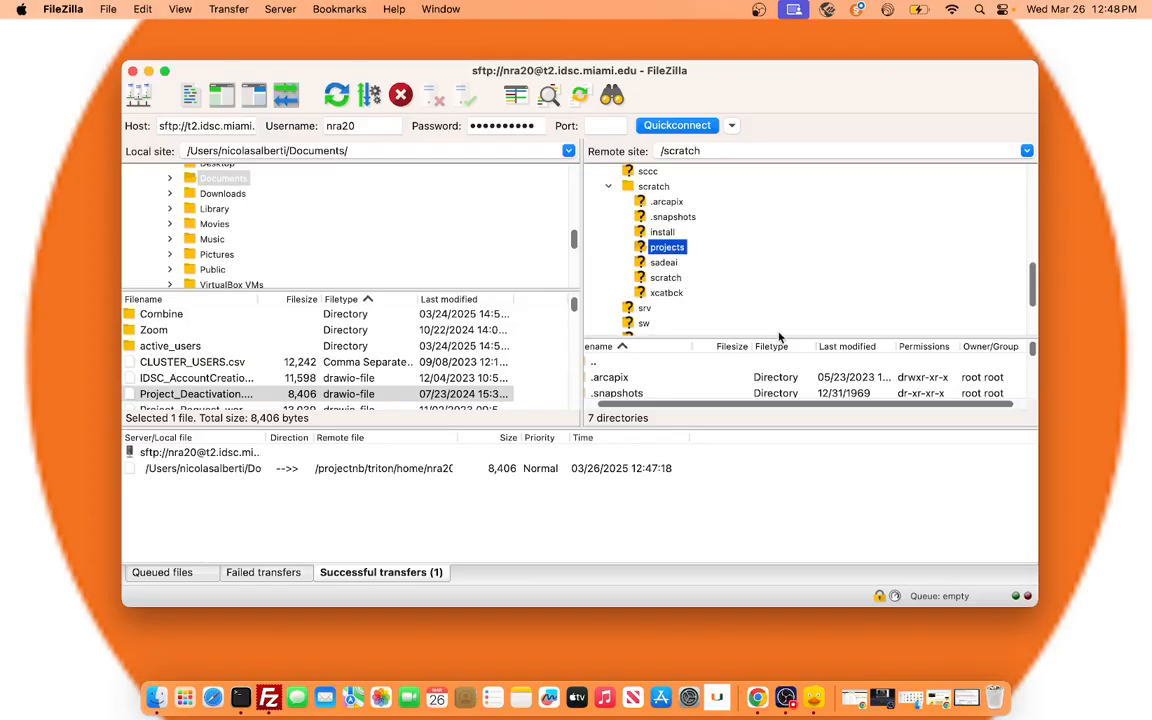
left_click_drag(783, 427, 784, 527)
scroll(644, 444, "down", 3)
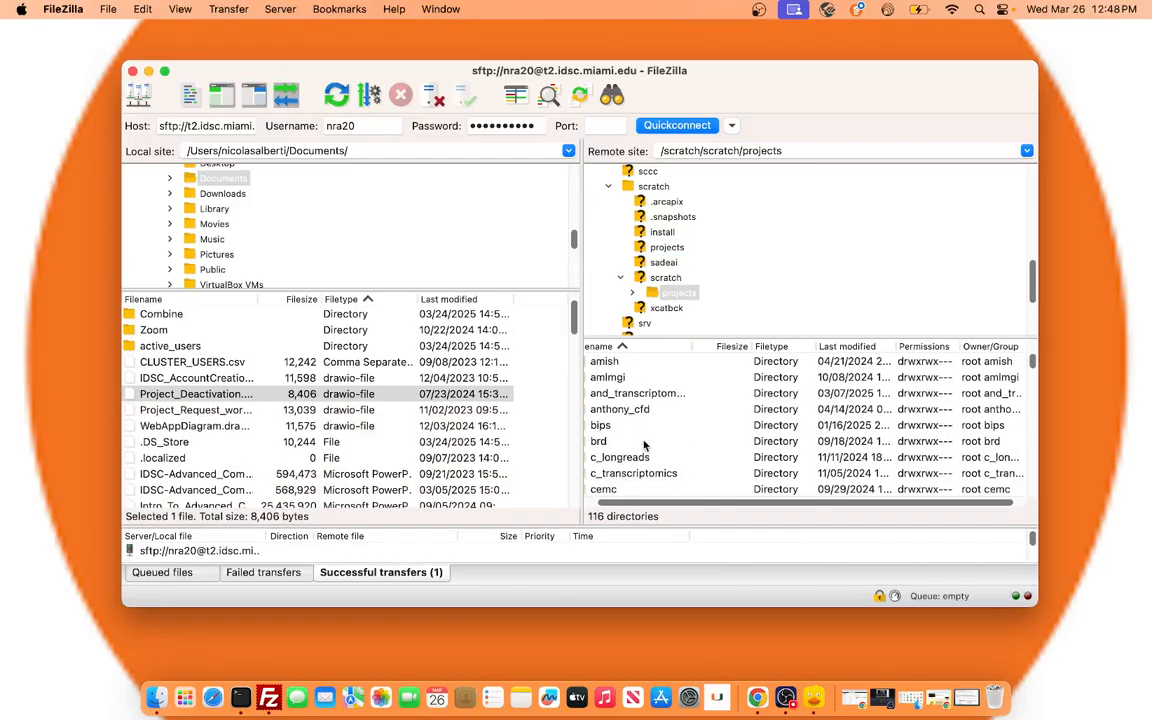
scroll(674, 430, "down", 3)
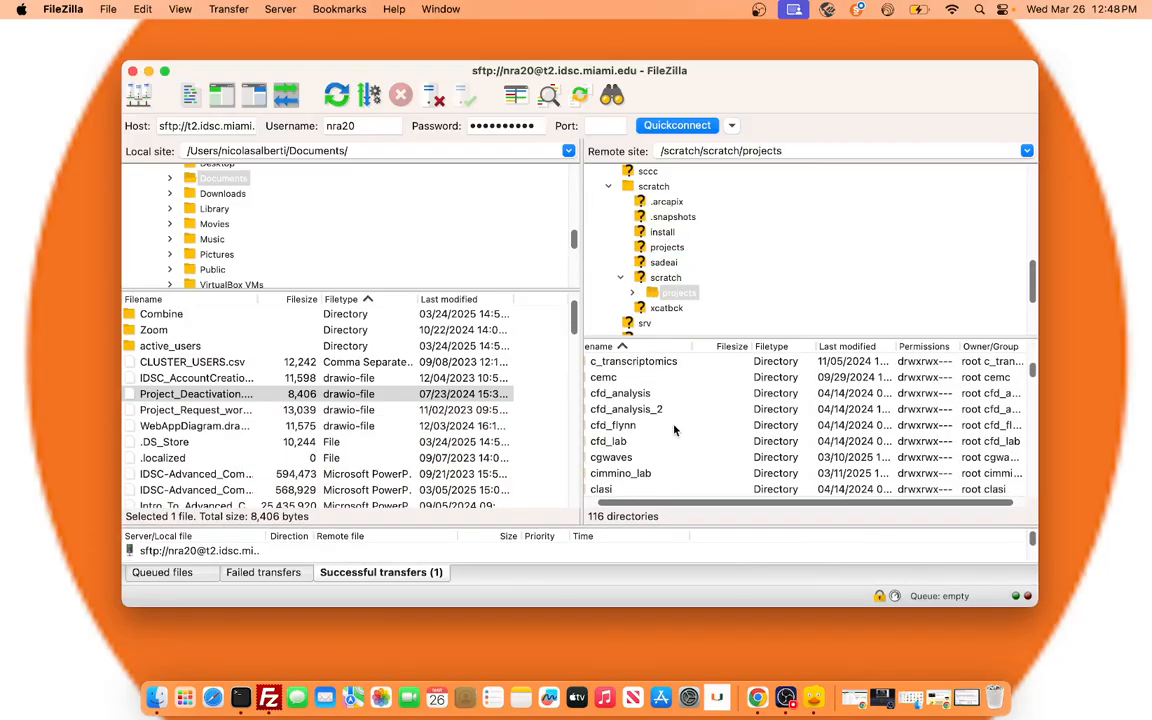
Expand the projects folder in the remote tree and open the hpc project directory.
left_click(632, 292)
scroll(712, 300, "down", 10)
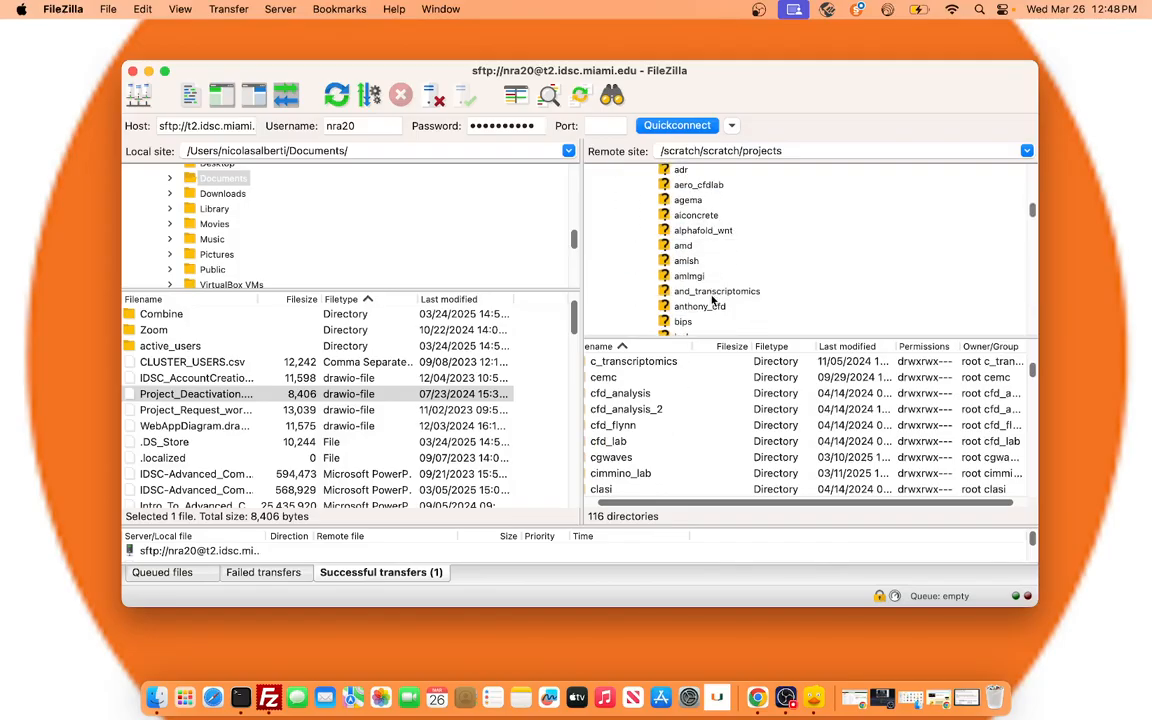
scroll(712, 300, "down", 10)
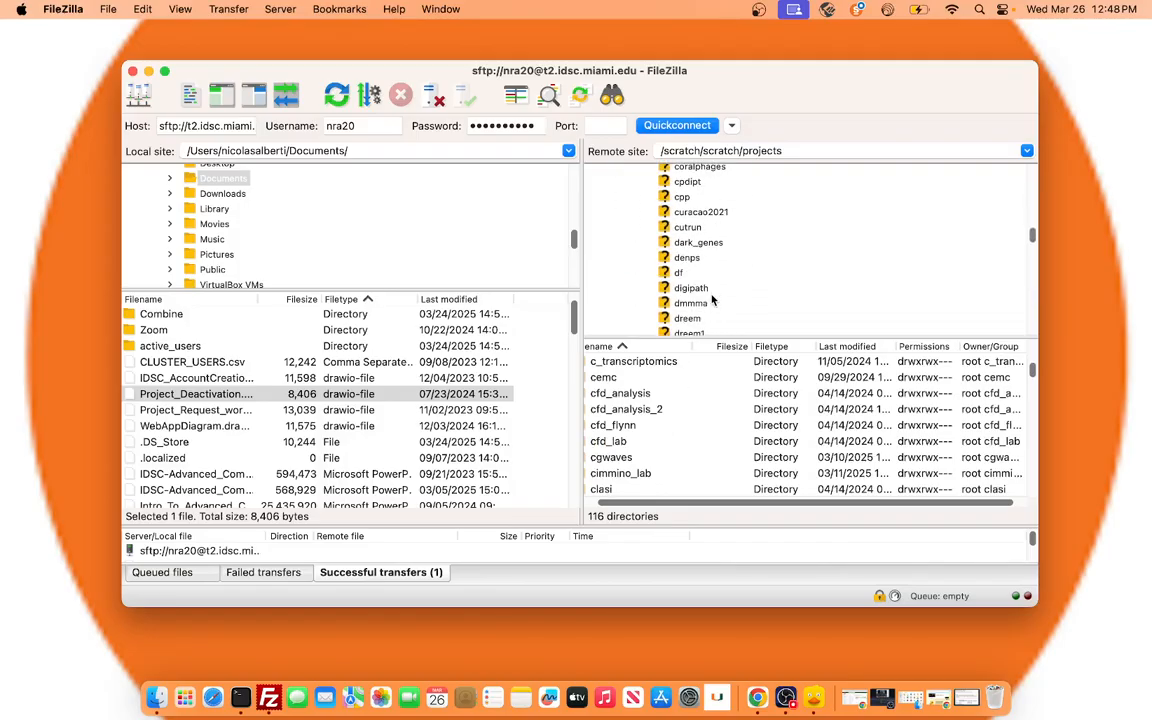
scroll(712, 296, "down", 3)
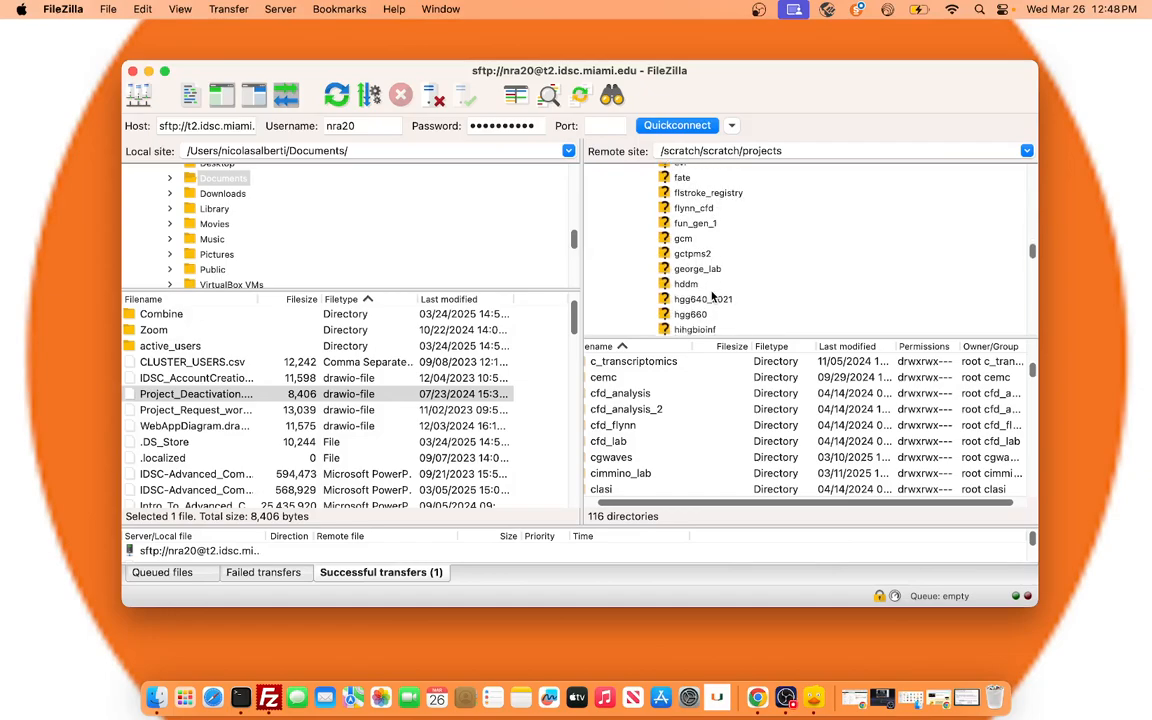
left_click(683, 298)
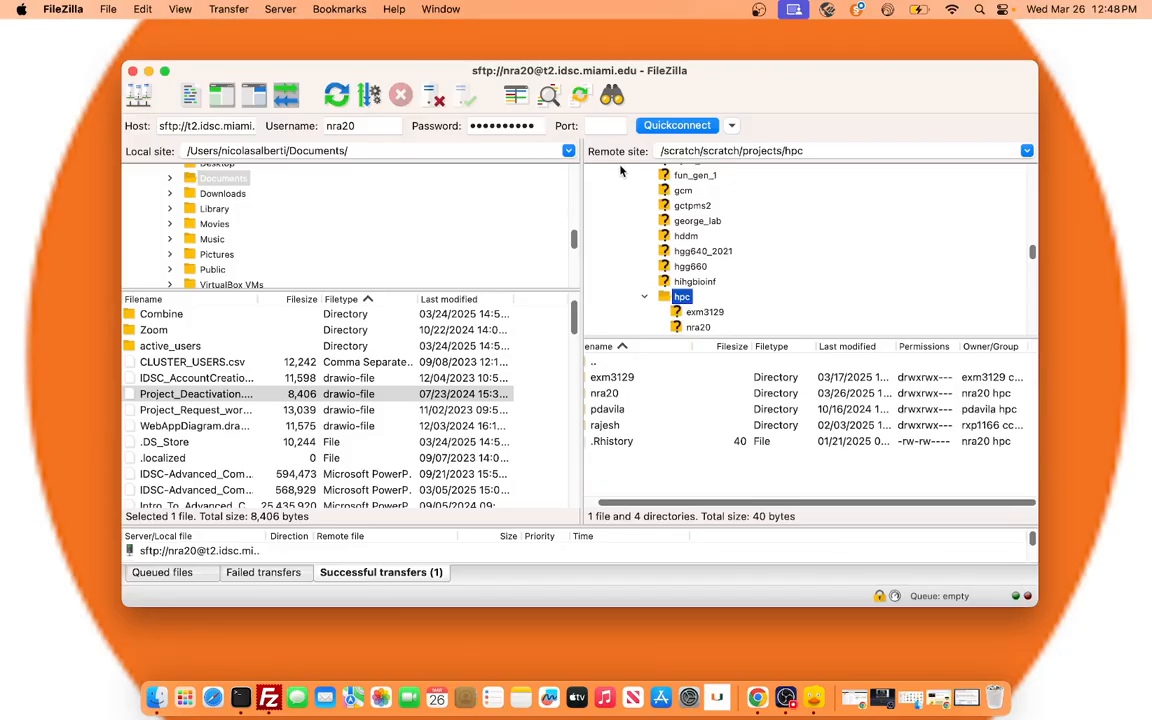
Go to the remote directory by entering the path /scratch/projects/hpc.
left_click(813, 150)
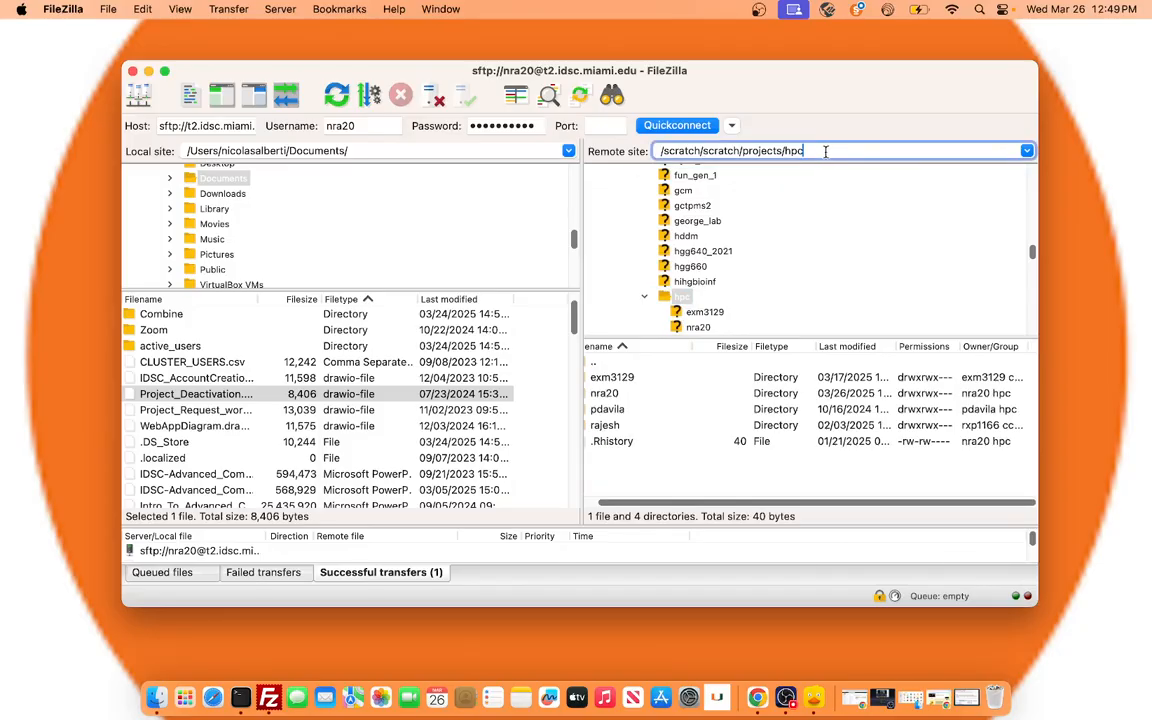
left_click_drag(805, 150, 660, 148)
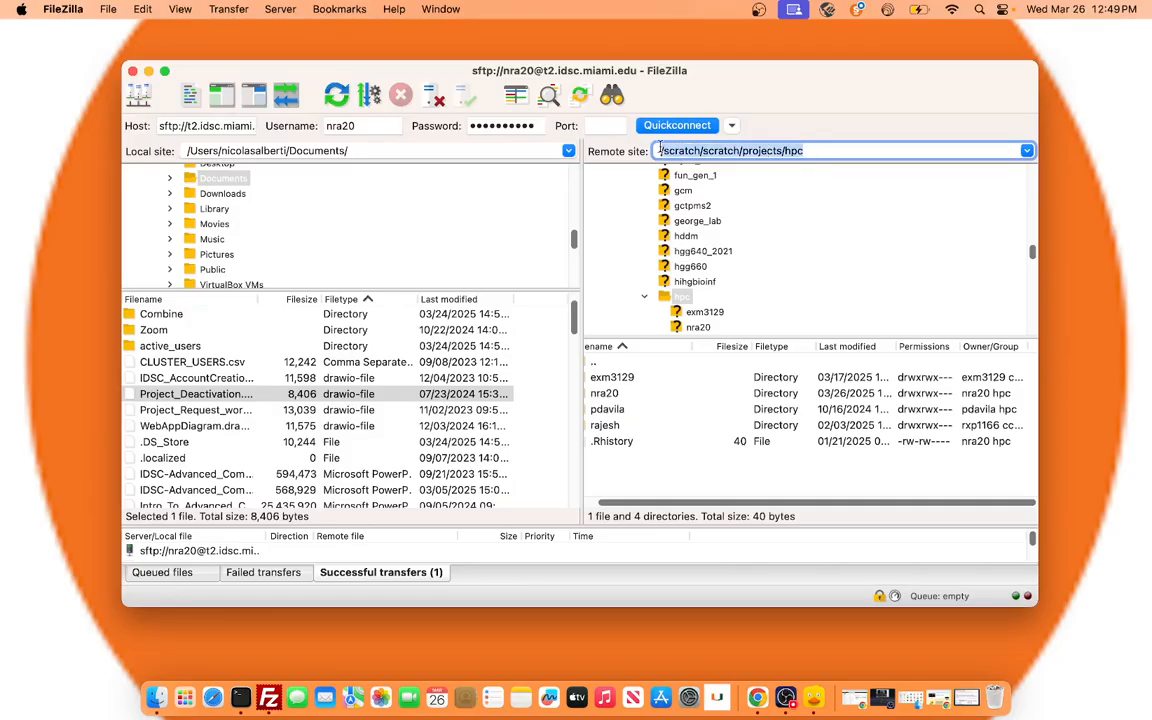
type("/scratc")
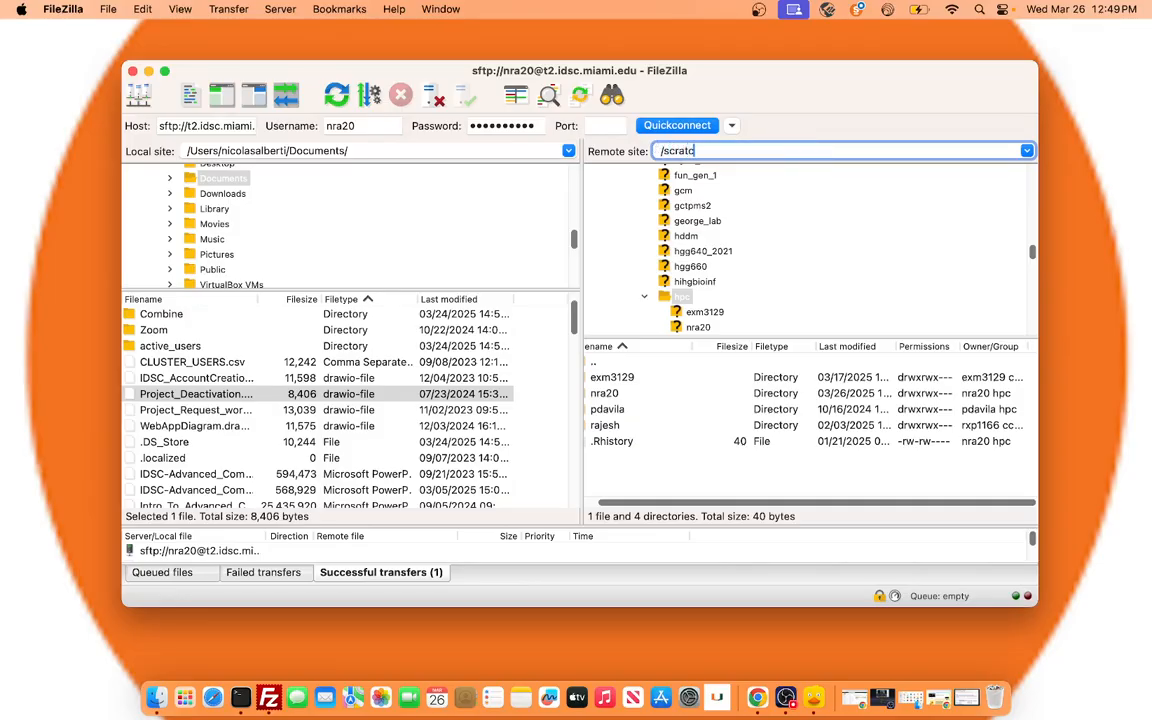
type("h/projects/hpc")
key("Return")
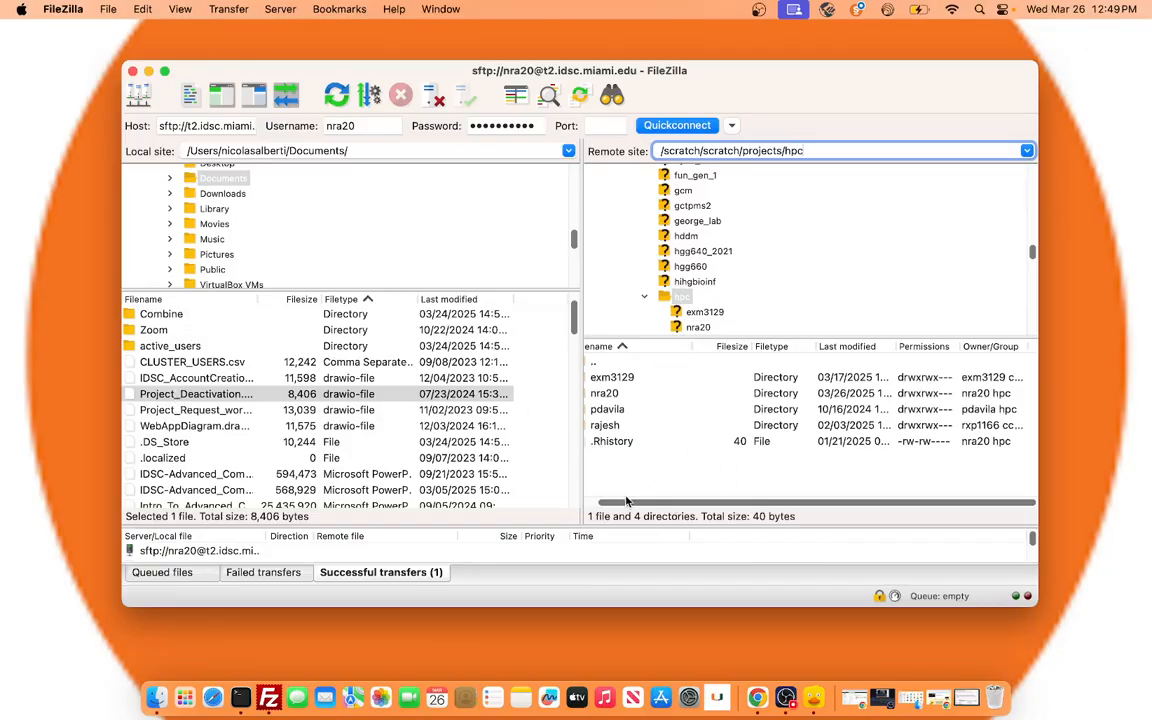
Close the FileZilla window, switch to Cyberduck and make its window taller.
scroll(641, 457, "left", 1)
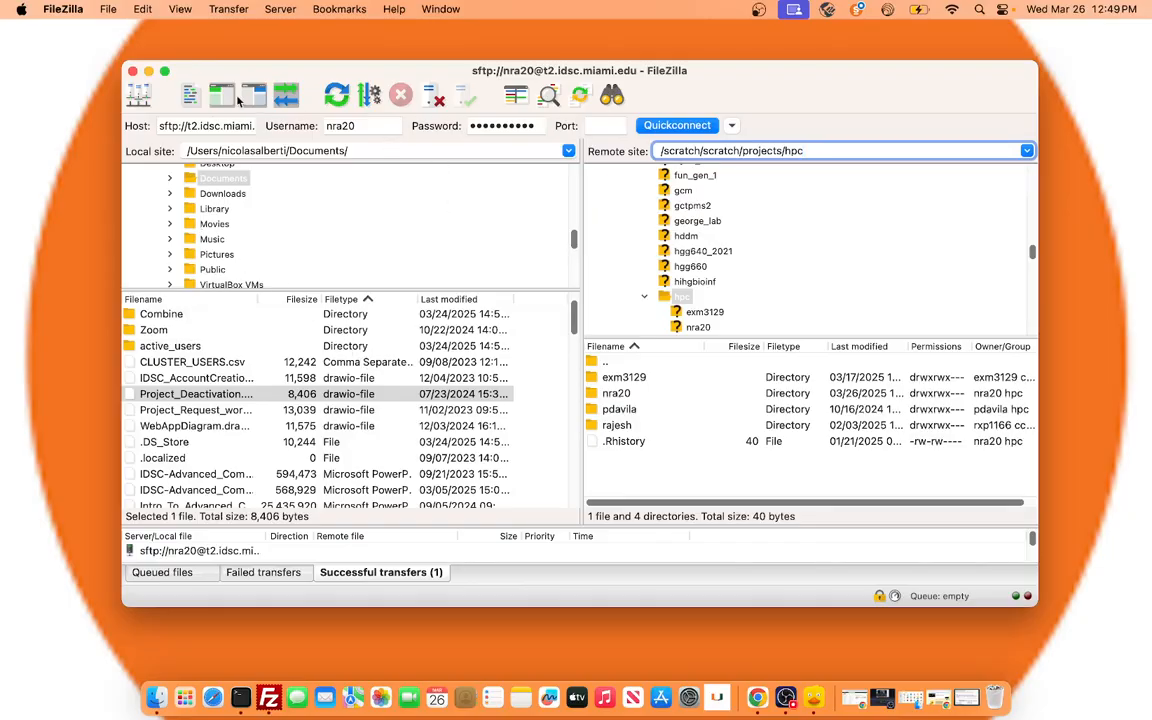
left_click(132, 74)
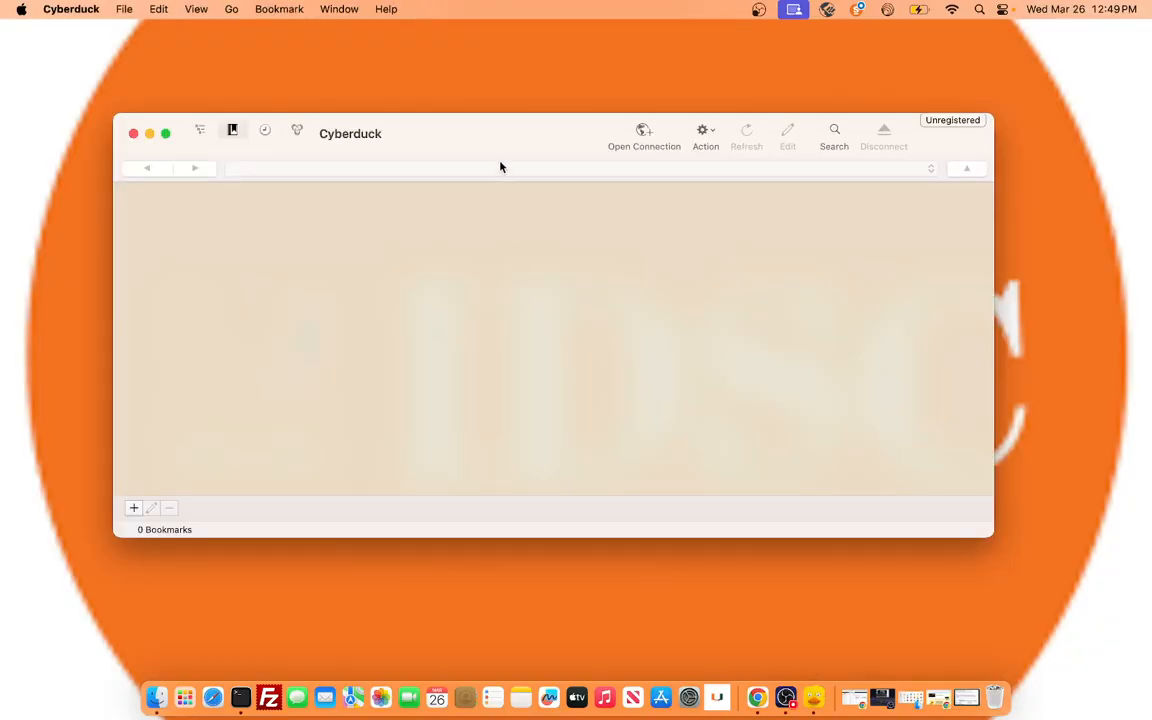
left_click_drag(991, 537, 990, 588)
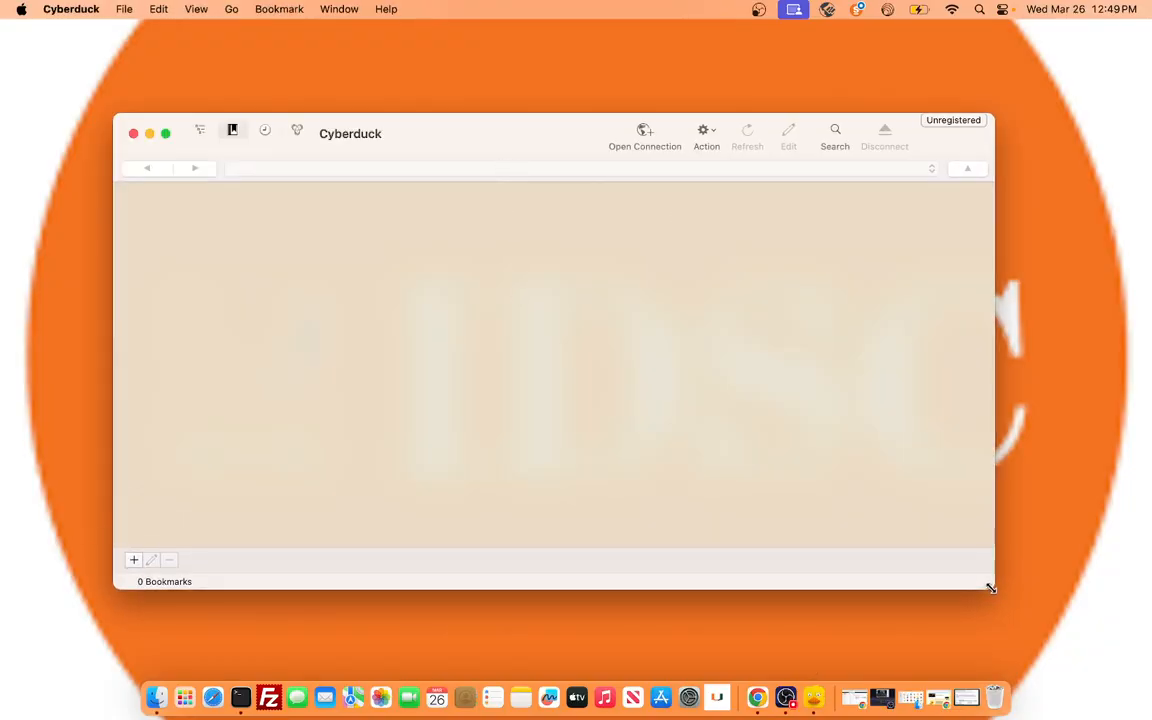
Set up a new SFTP (SSH File Transfer Protocol) connection with the server t2.idsc.miami.edu.
left_click(645, 132)
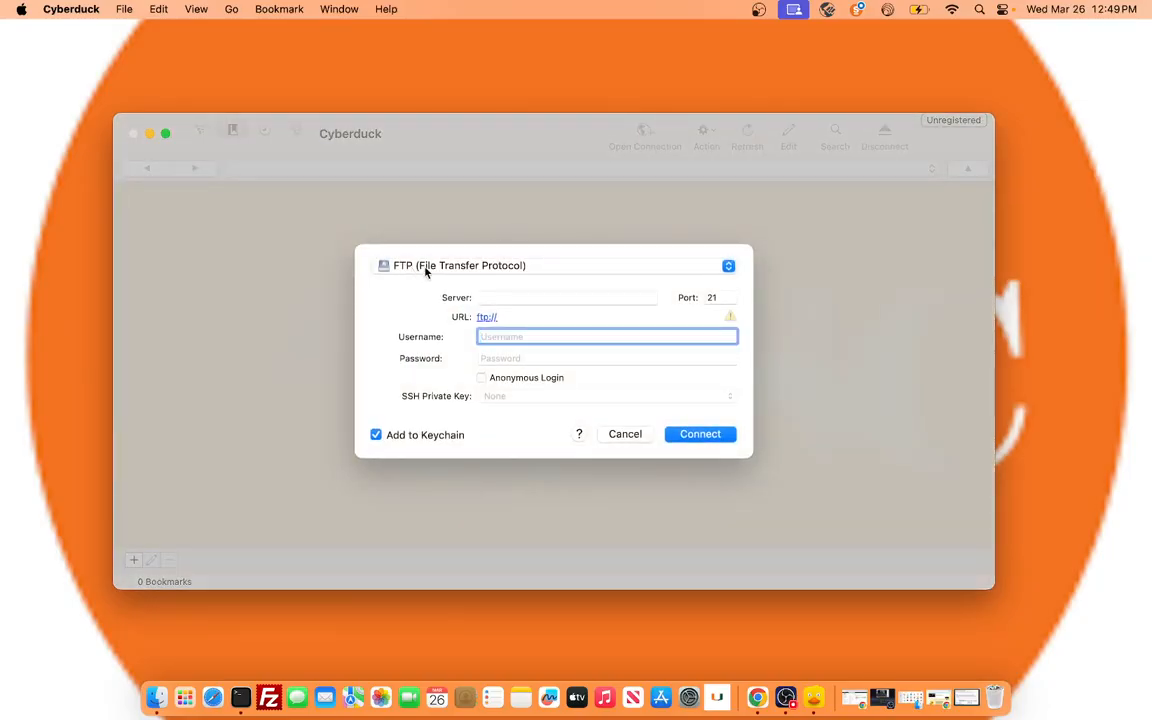
left_click(575, 270)
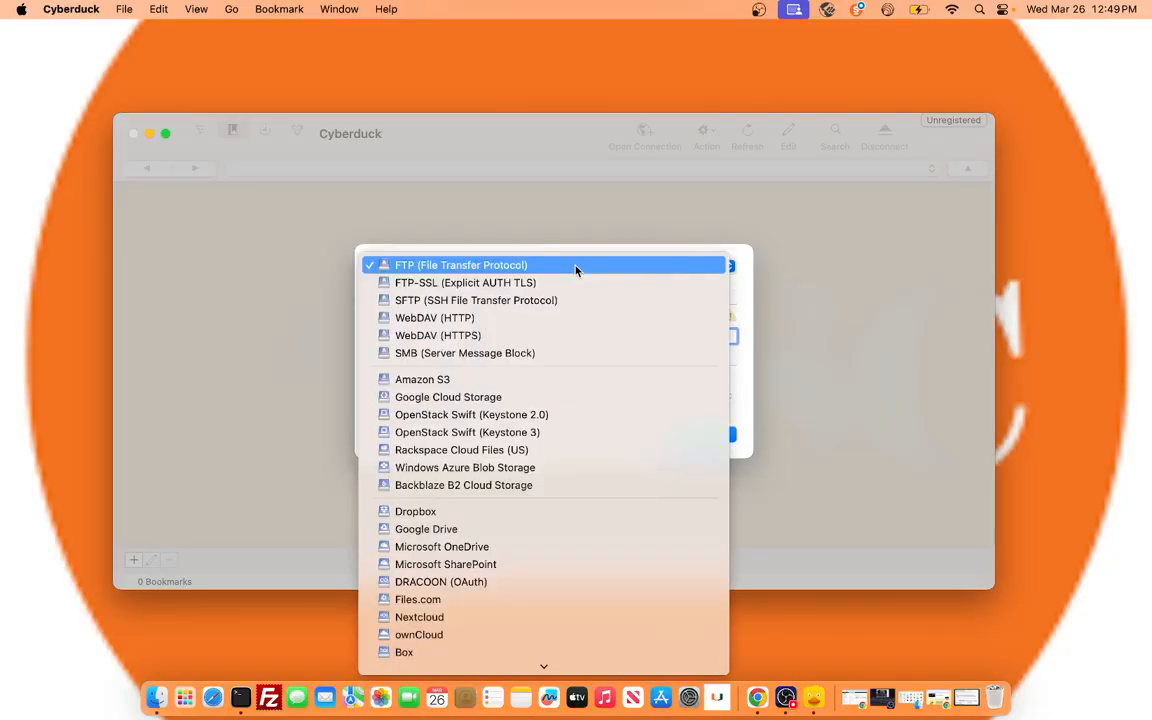
left_click(529, 303)
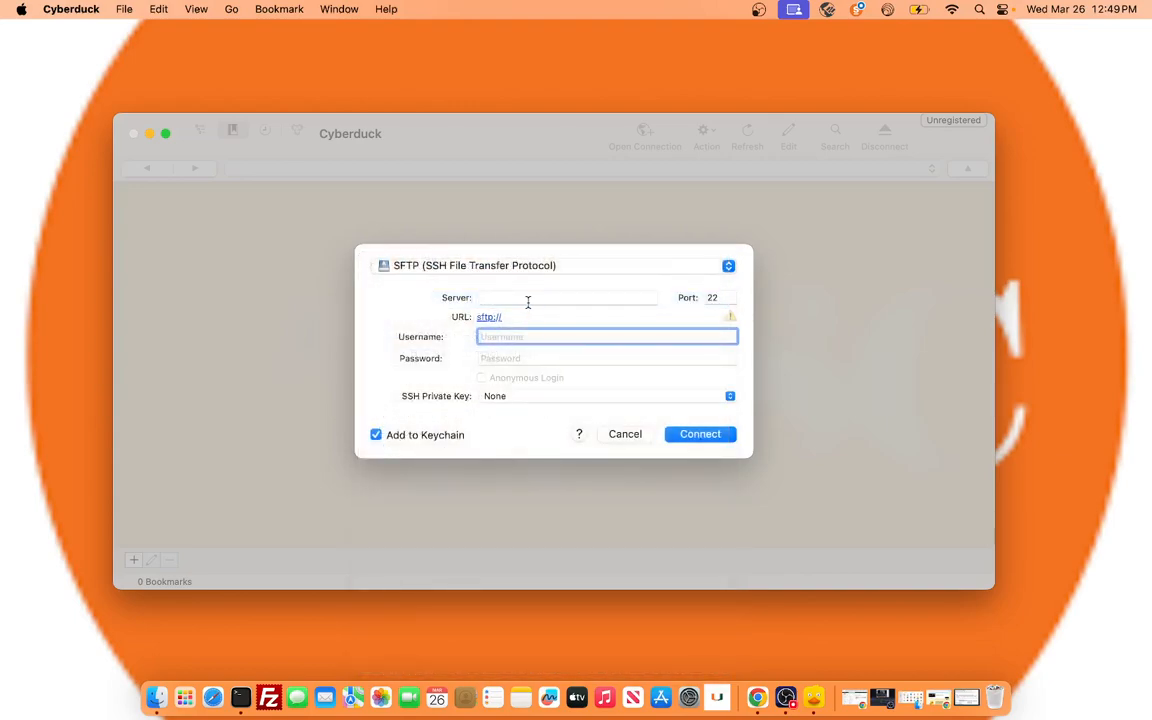
left_click(535, 302)
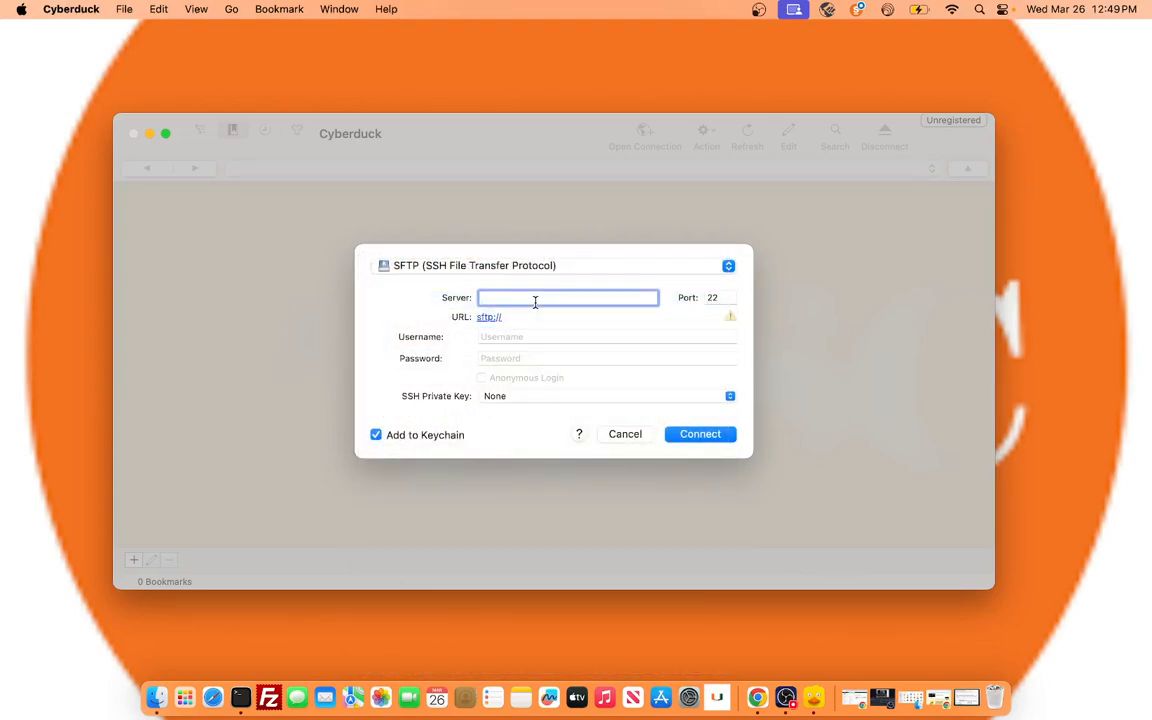
type("t2.l")
type("dsc.miam")
type("i.edu")
Enter the account username and password for the SFTP connection and connect to the server.
left_click(501, 337)
type("nra20")
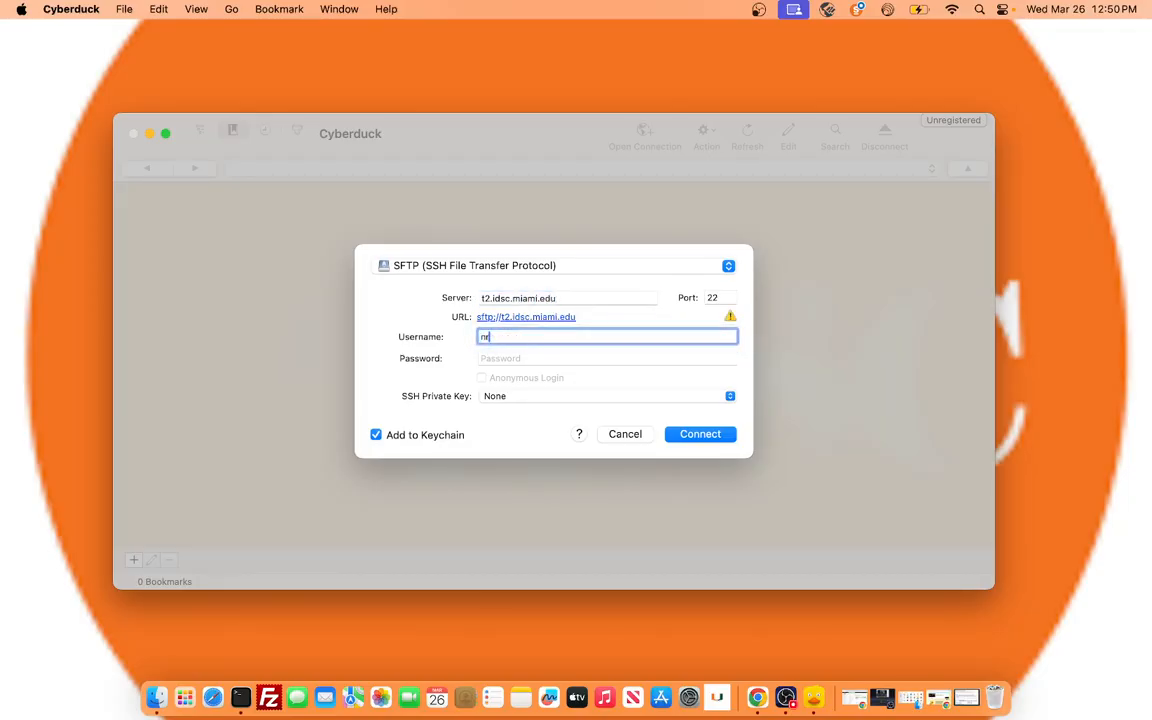
key("Tab")
type("••••••••")
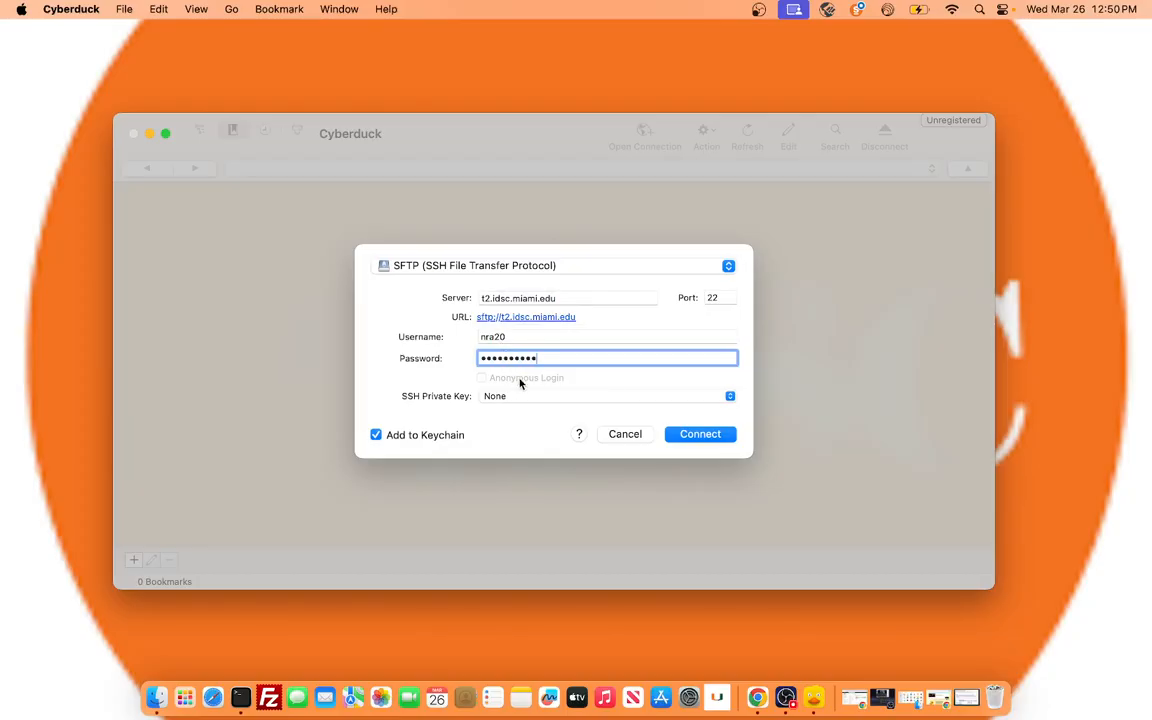
left_click(678, 436)
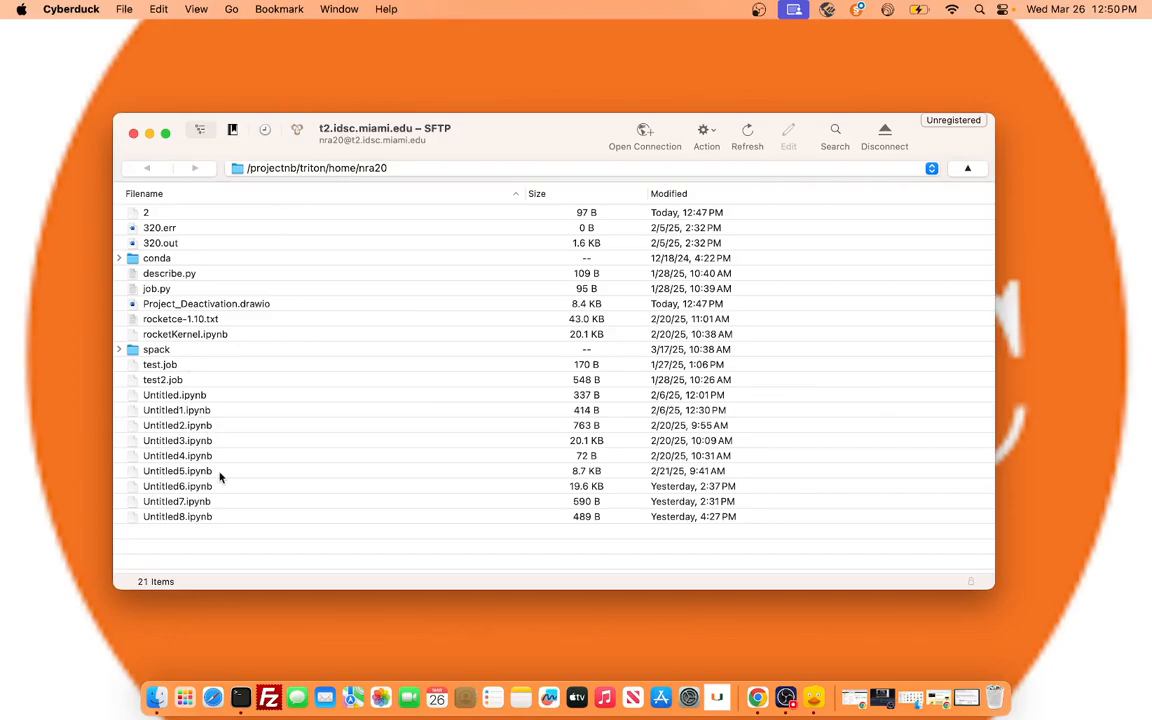
Open a Finder window, place it beside the Cyberduck file listing, and show the Documents folder.
left_click(157, 697)
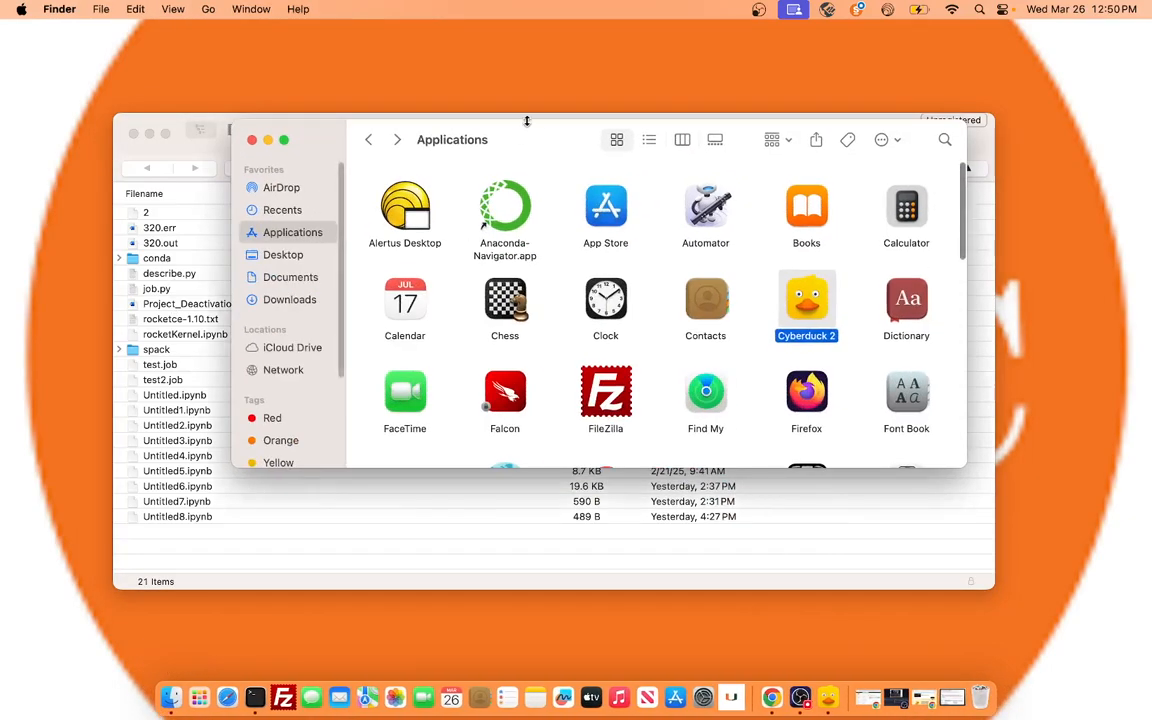
left_click_drag(548, 147, 810, 141)
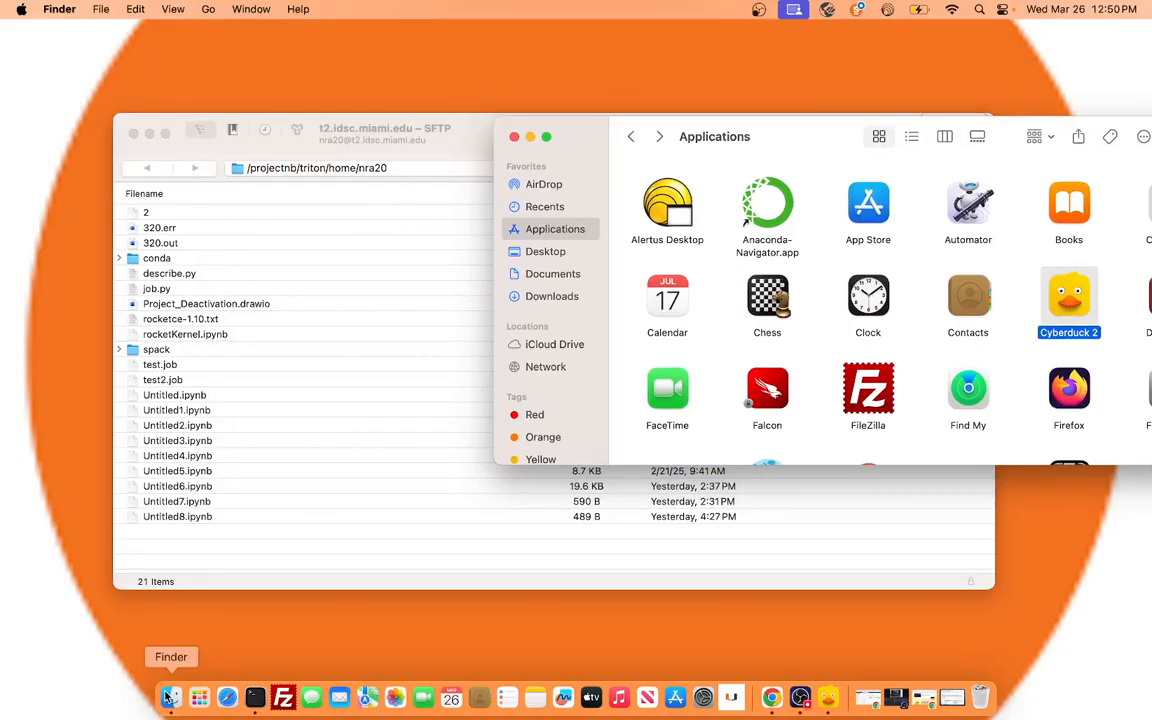
left_click(558, 274)
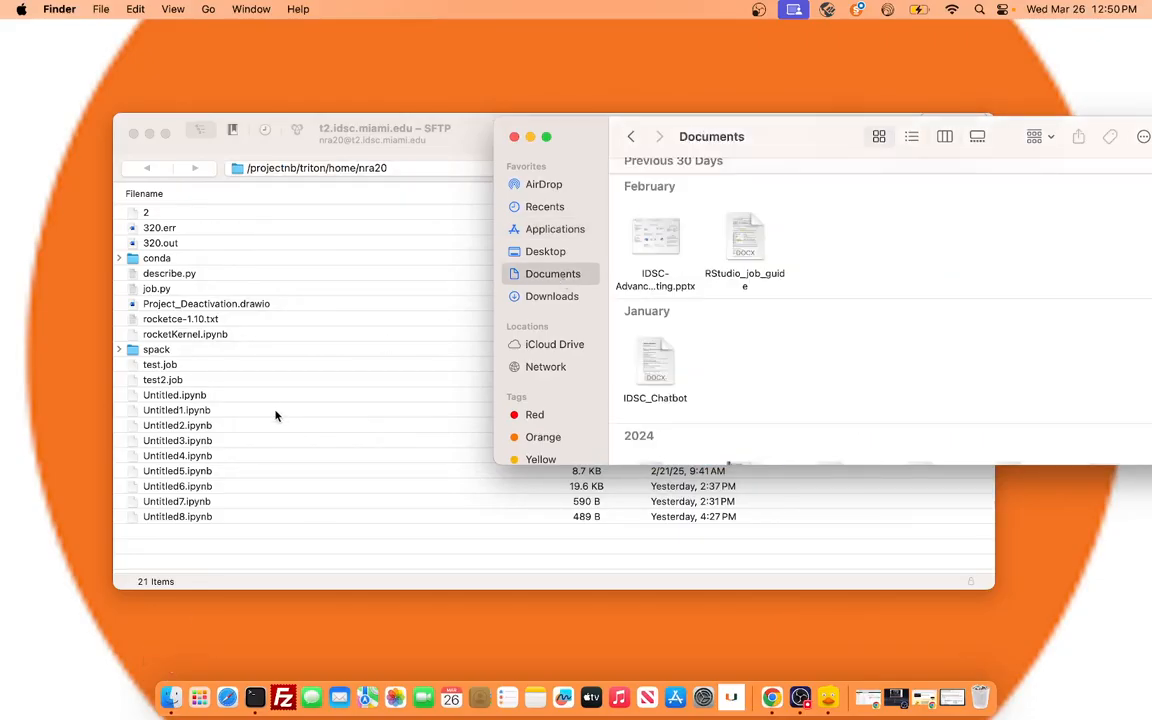
Upload RStudio_job_guide from Documents to the remote home directory in Cyberduck, and close the Finder and Transfers windows.
left_click(753, 240)
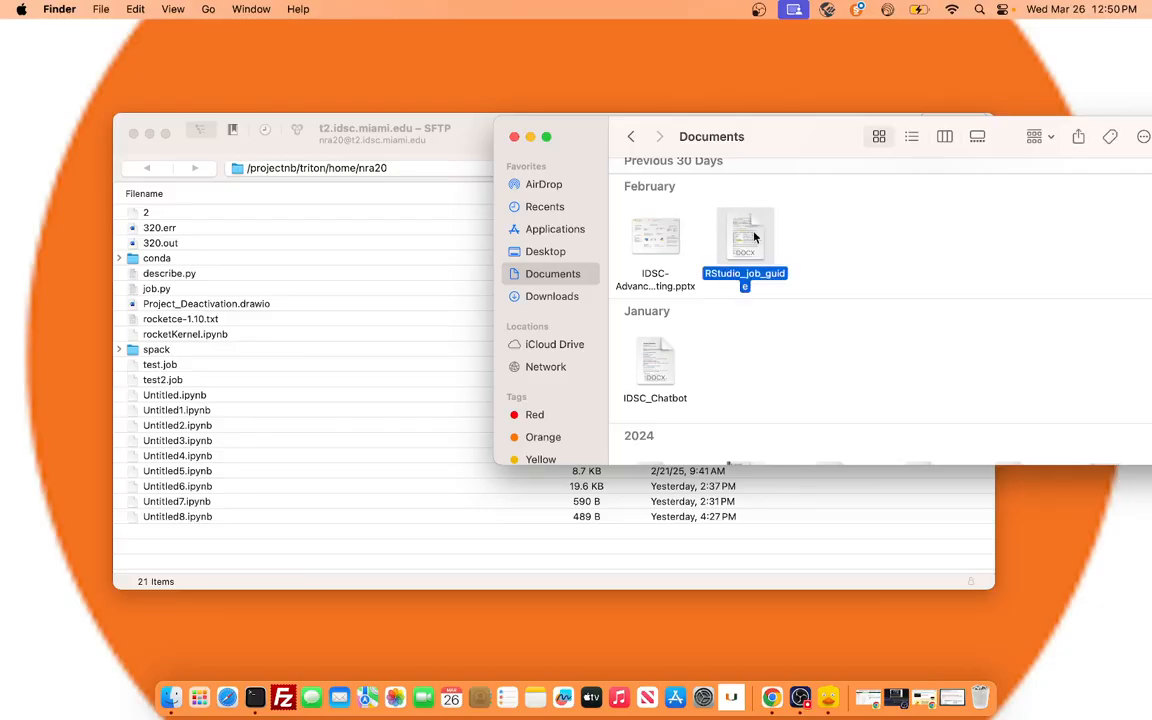
left_click_drag(749, 240, 194, 538)
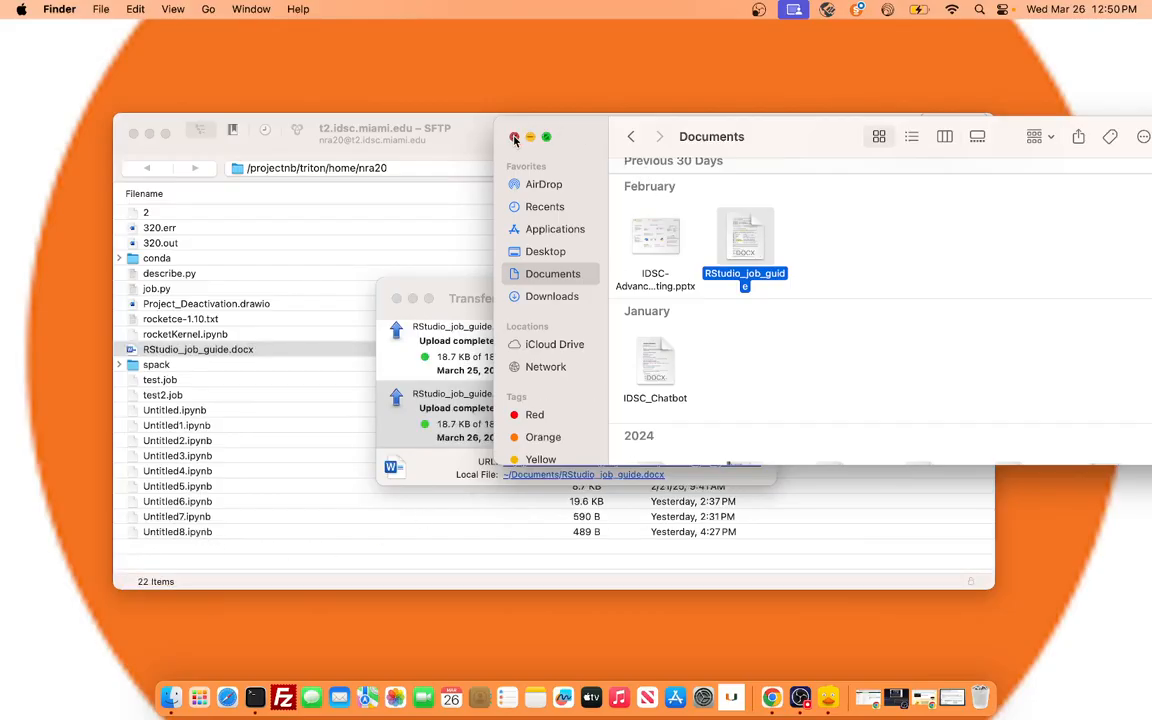
left_click(514, 136)
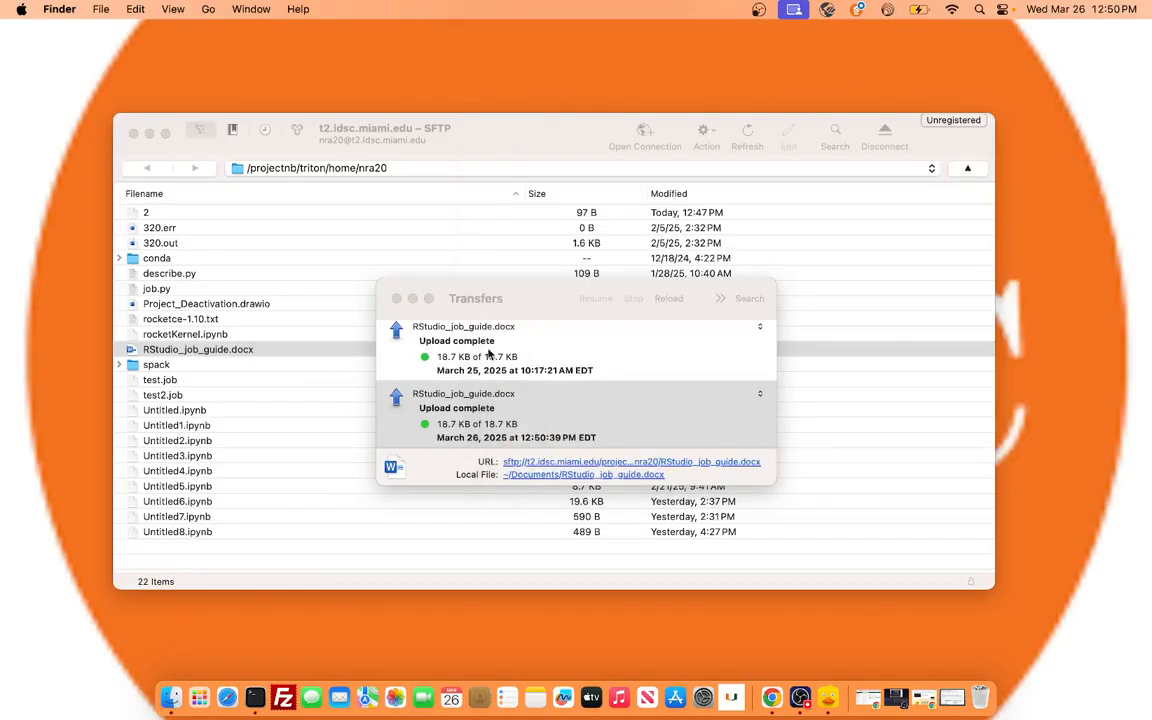
left_click(396, 299)
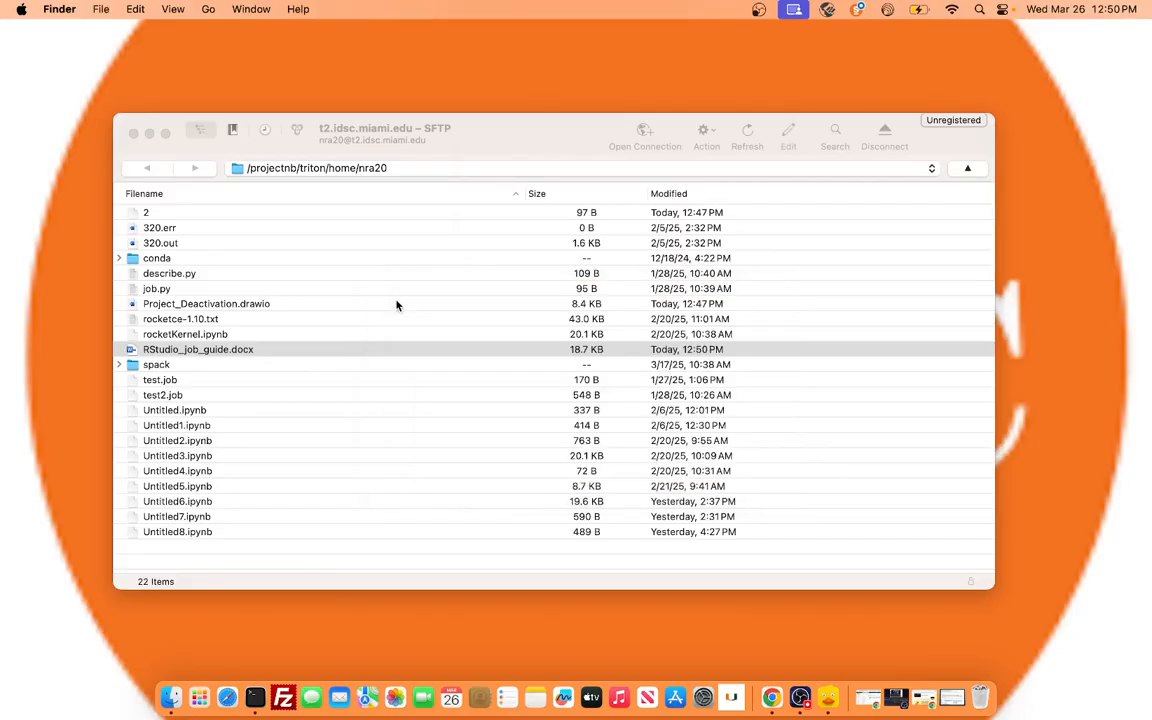
Upload Omnia Scheduler from the local Documents folder to the remote home directory, and close the Transfers window.
left_click(512, 135)
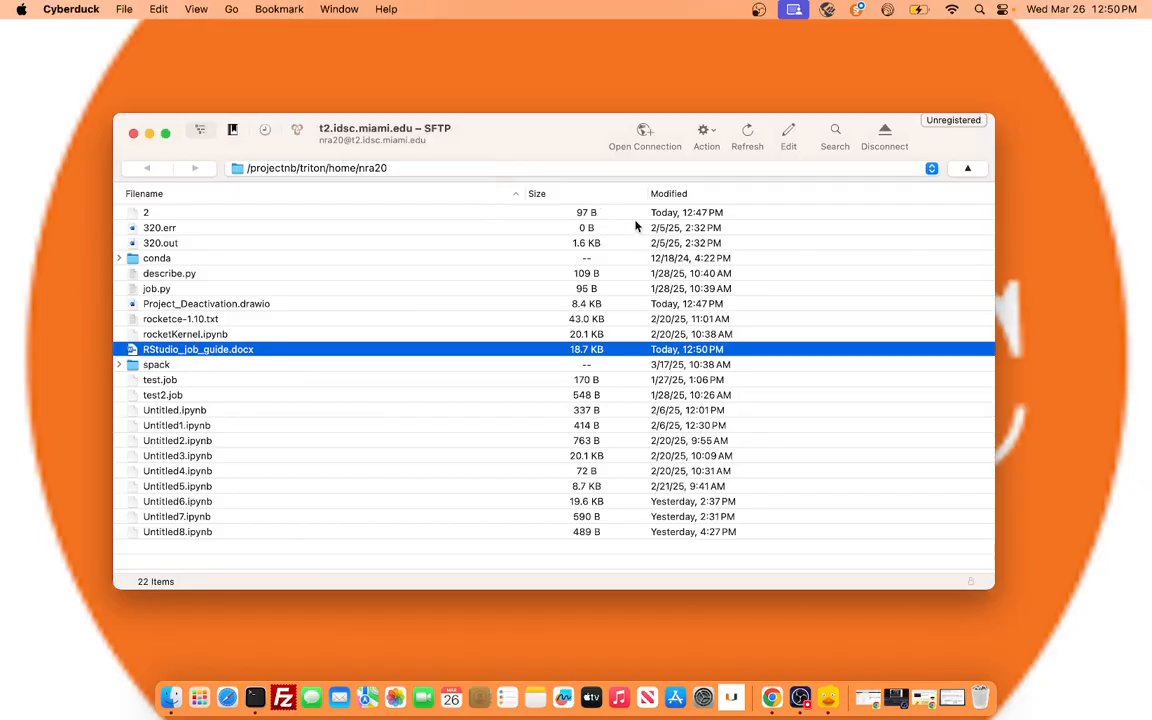
left_click(706, 131)
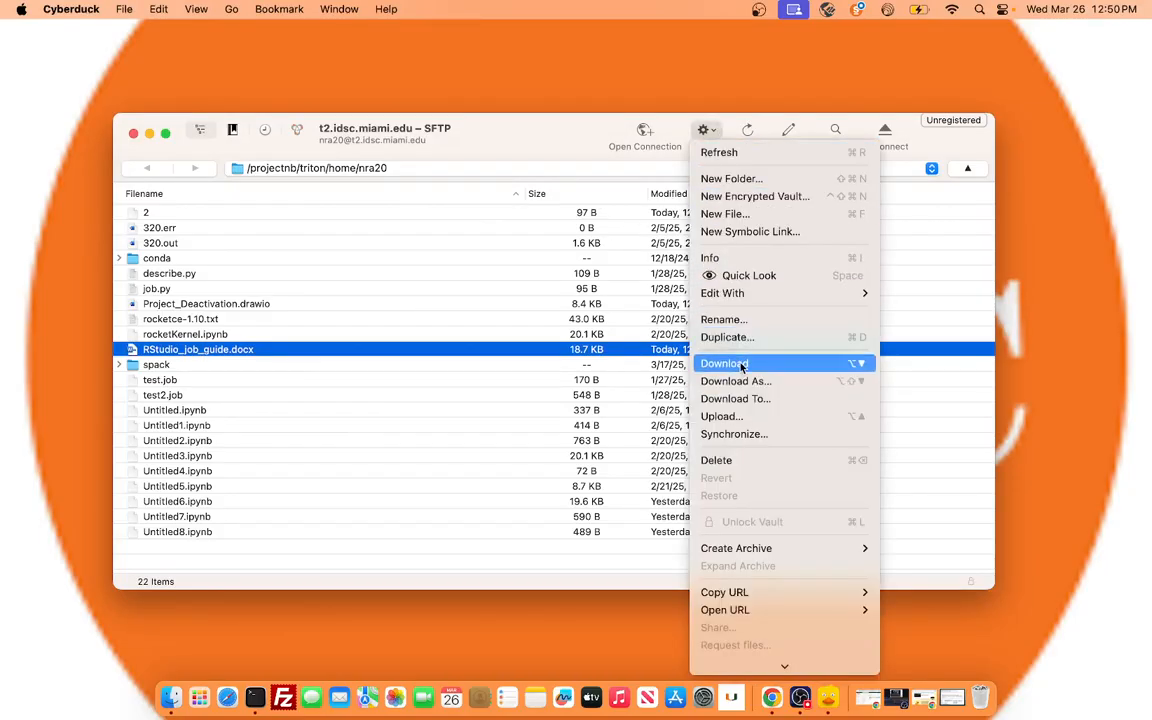
left_click(748, 417)
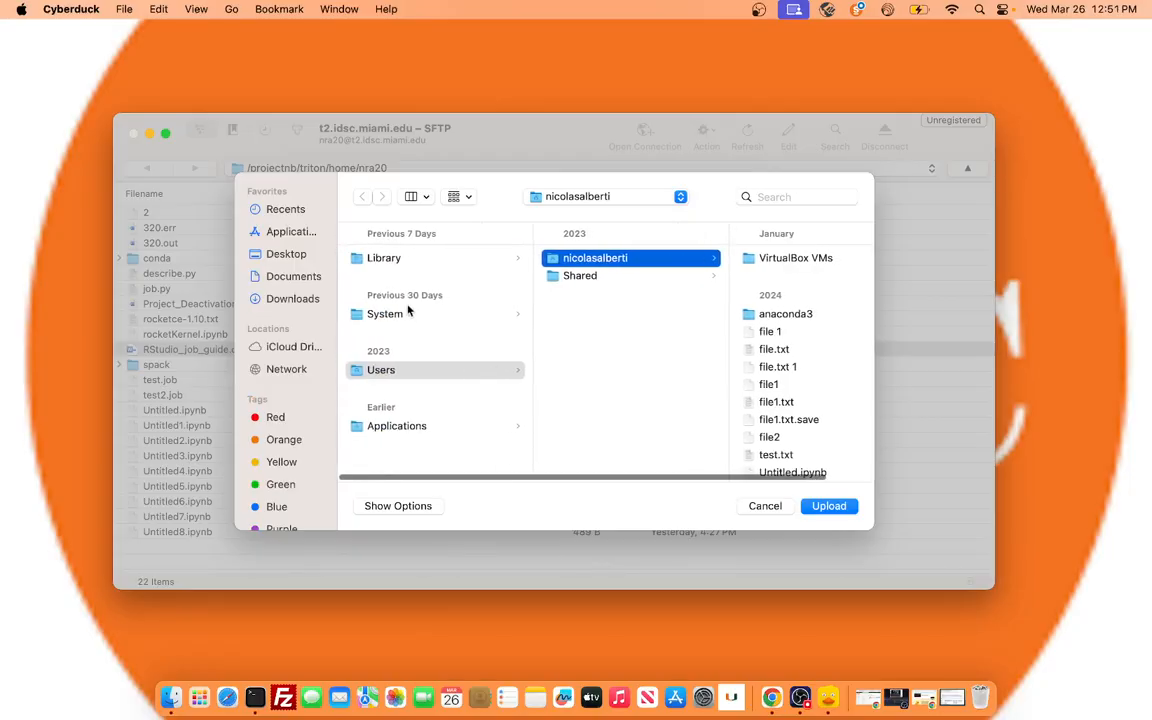
left_click(290, 276)
left_click(425, 295)
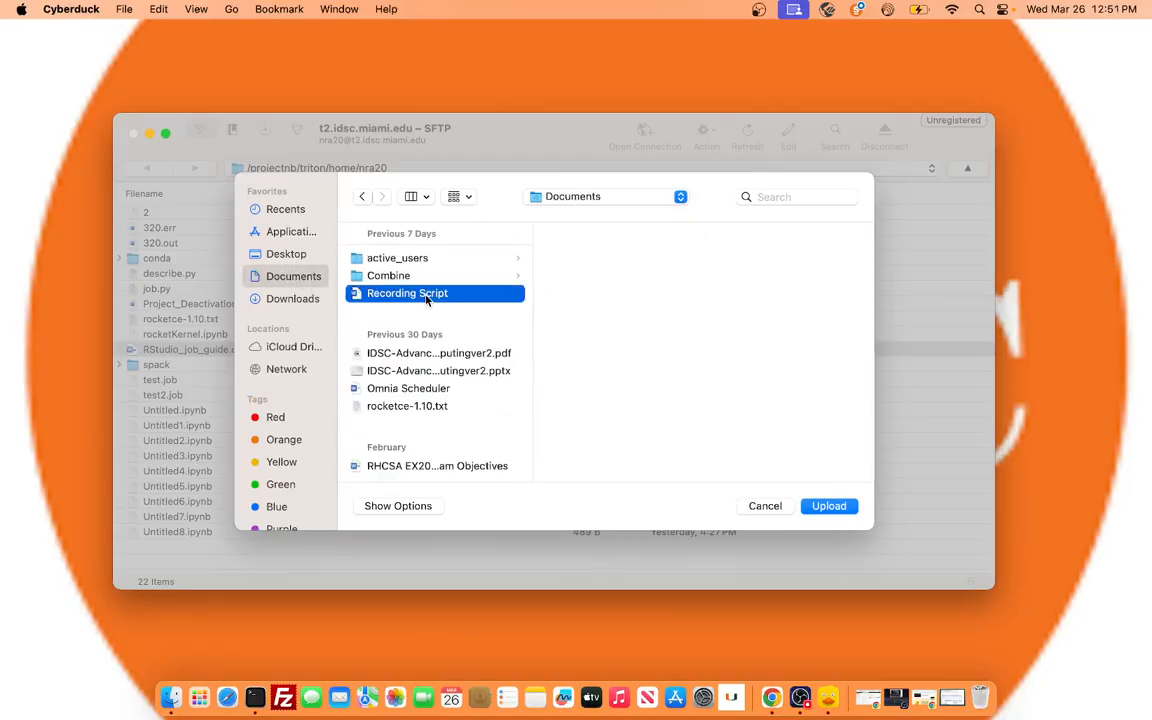
left_click(432, 354)
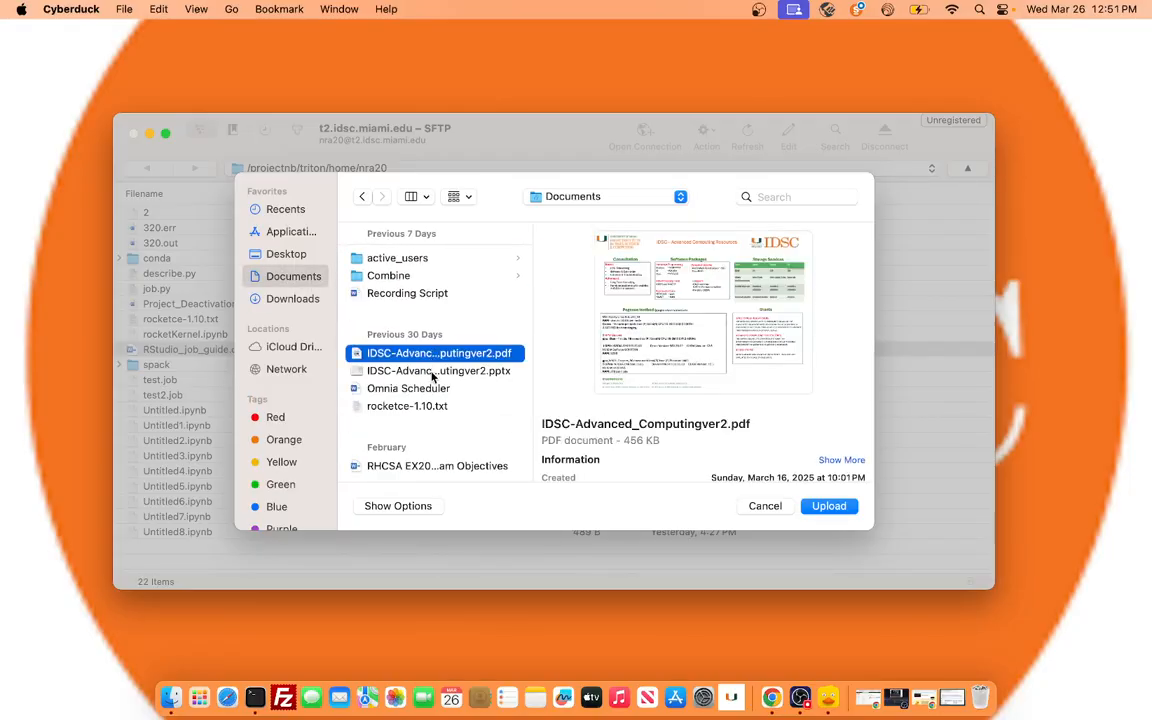
left_click(432, 372)
left_click(415, 389)
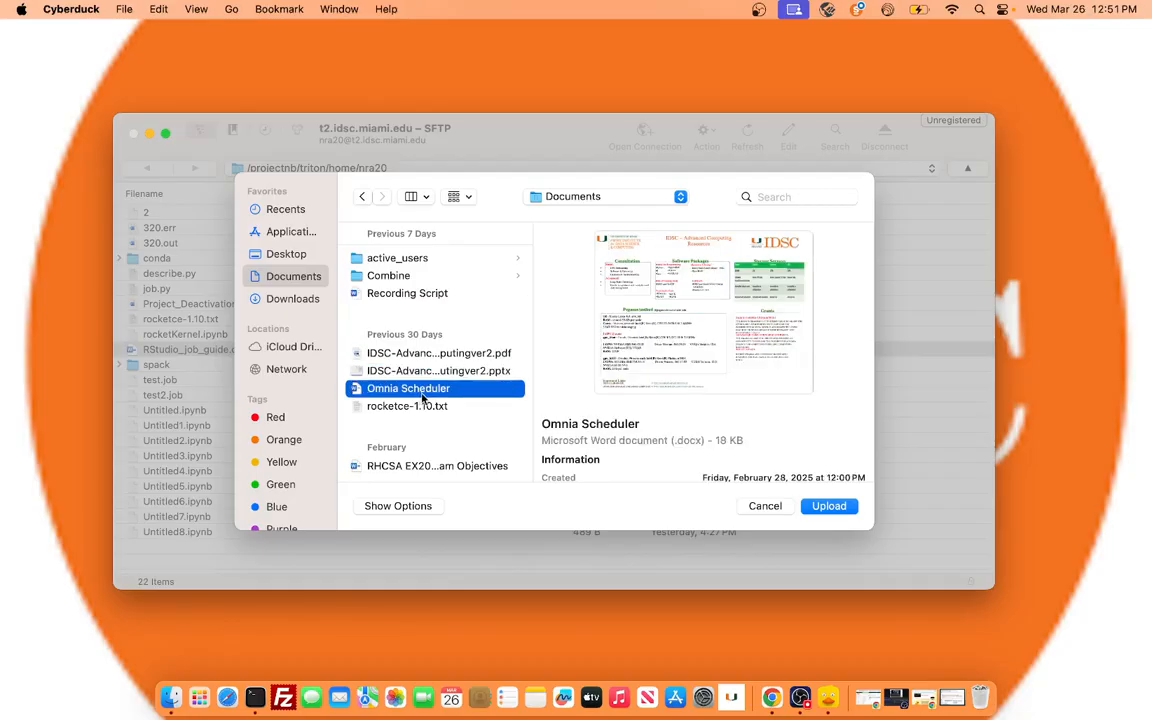
left_click(836, 510)
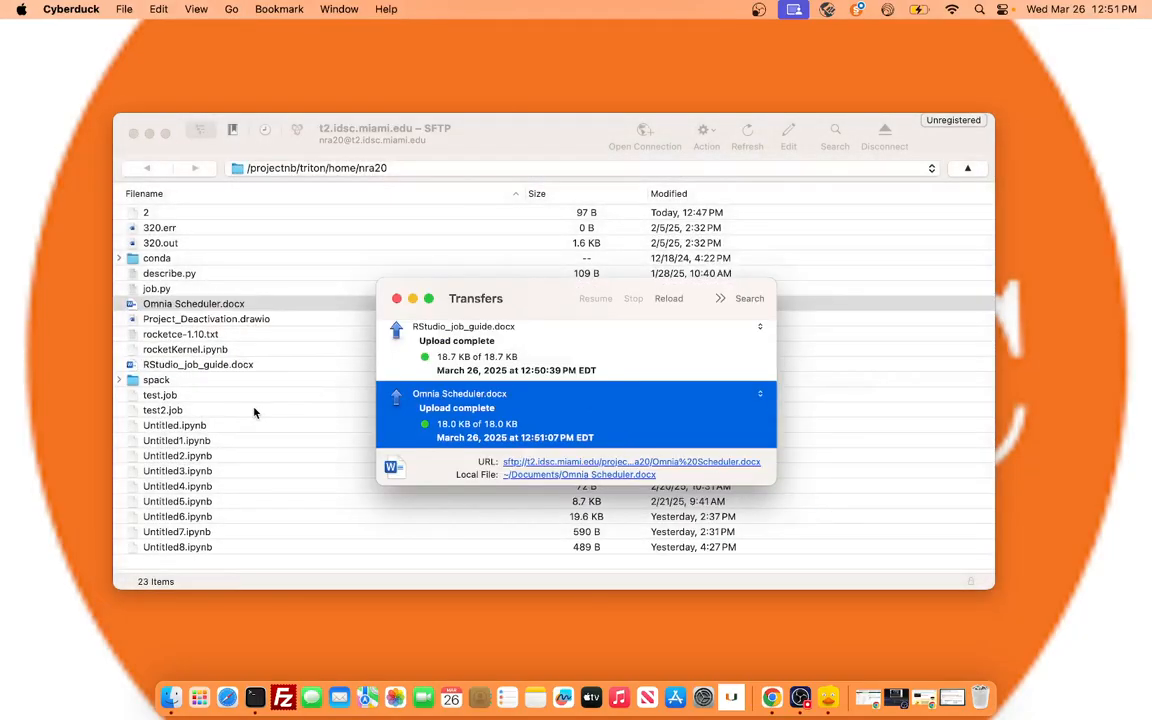
left_click(396, 299)
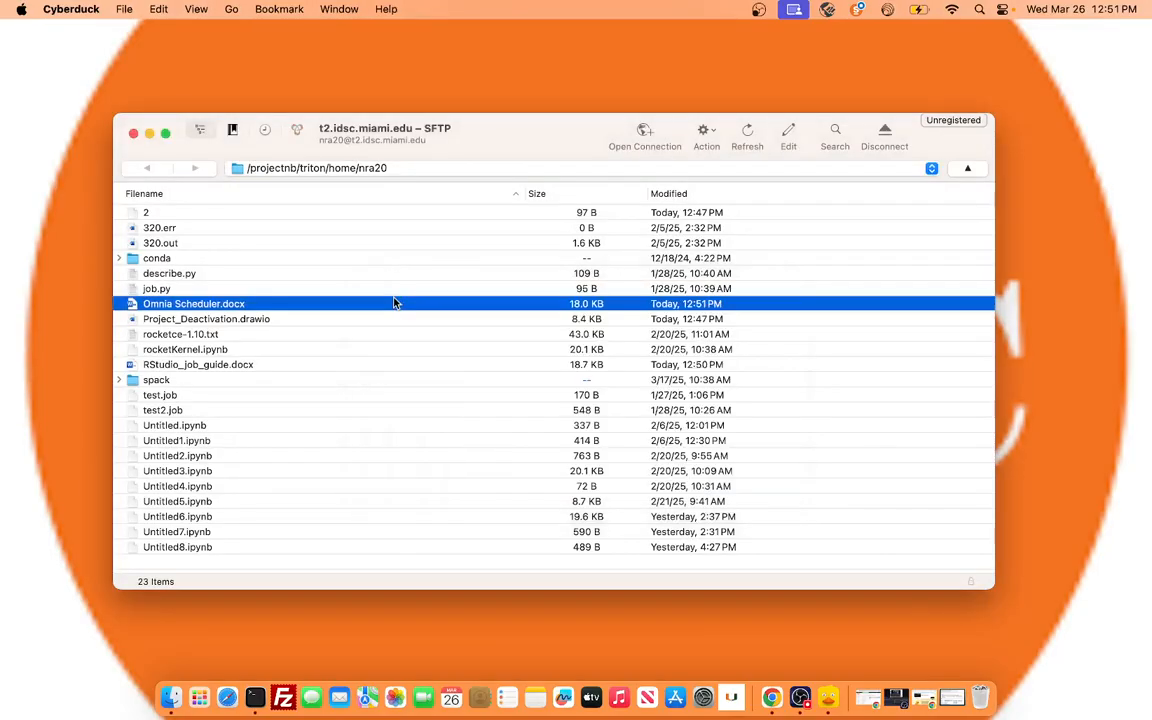
left_click(403, 167)
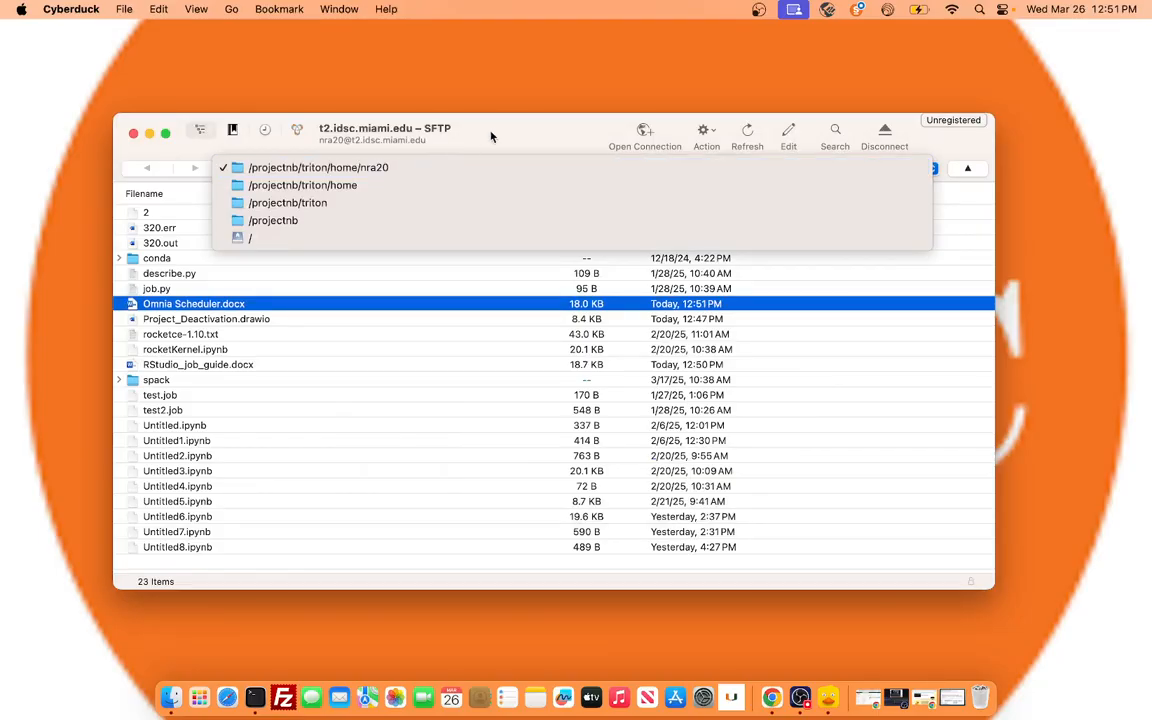
left_click(514, 129)
left_click(405, 168)
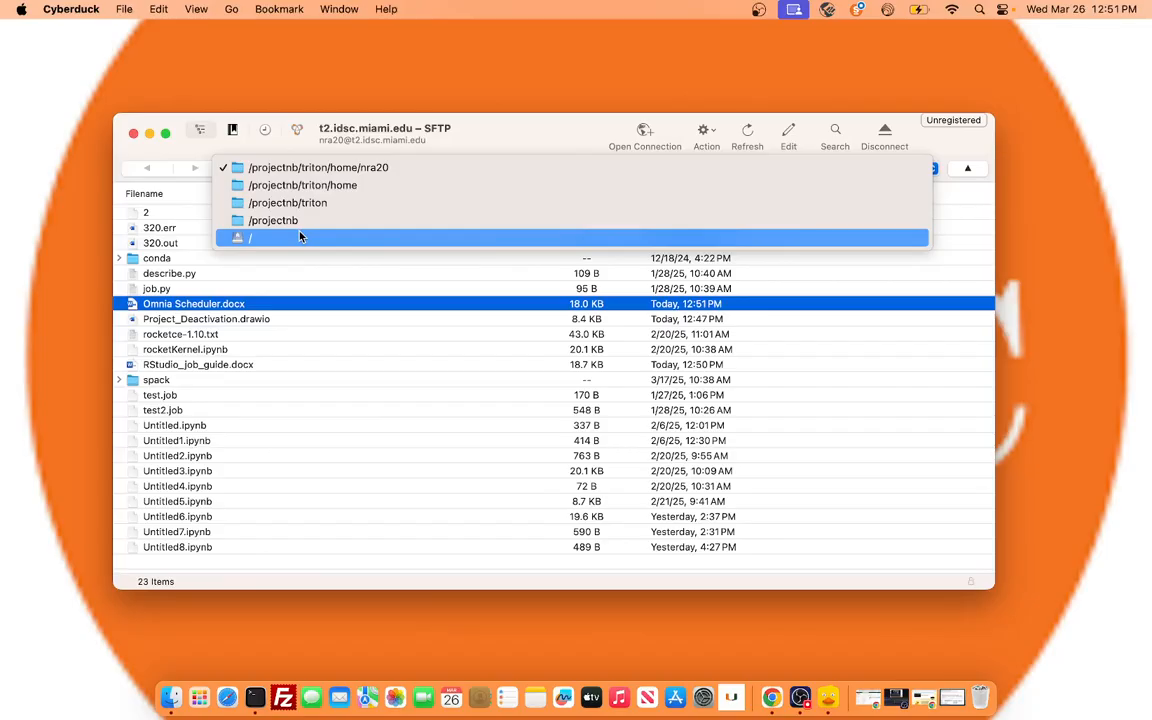
left_click(833, 131)
left_click(833, 131)
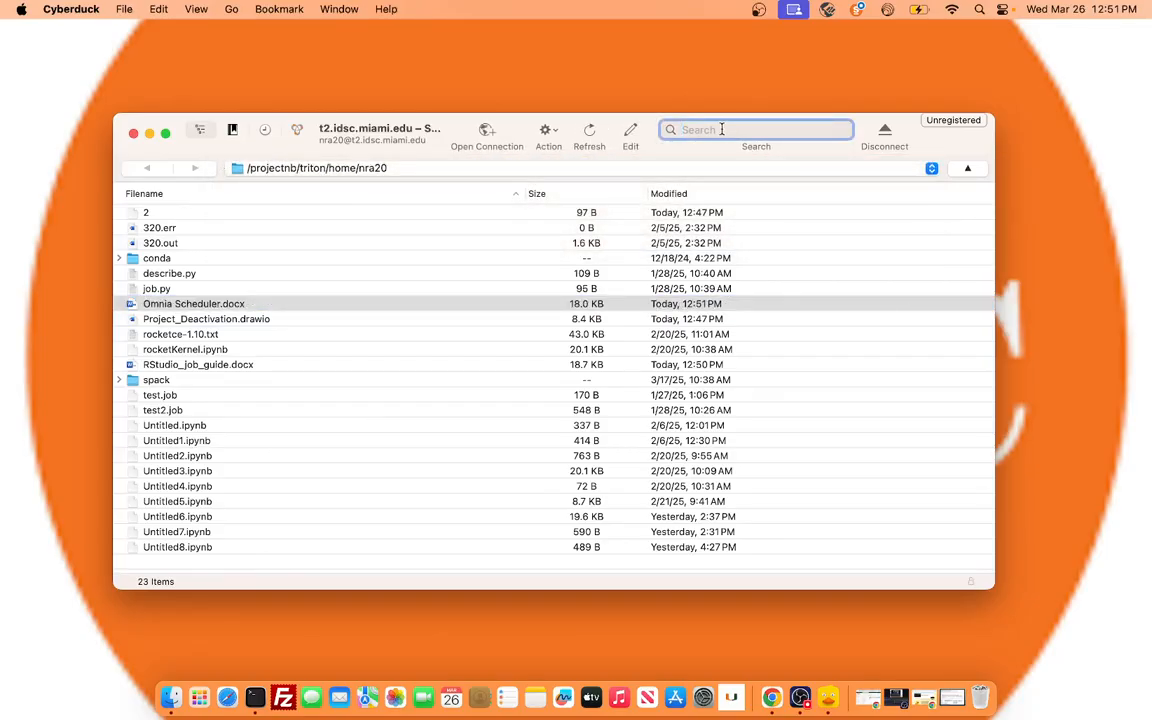
Go to the remote root directory, expand scratch and projects, and open the hpc project folder.
left_click(480, 168)
left_click(319, 239)
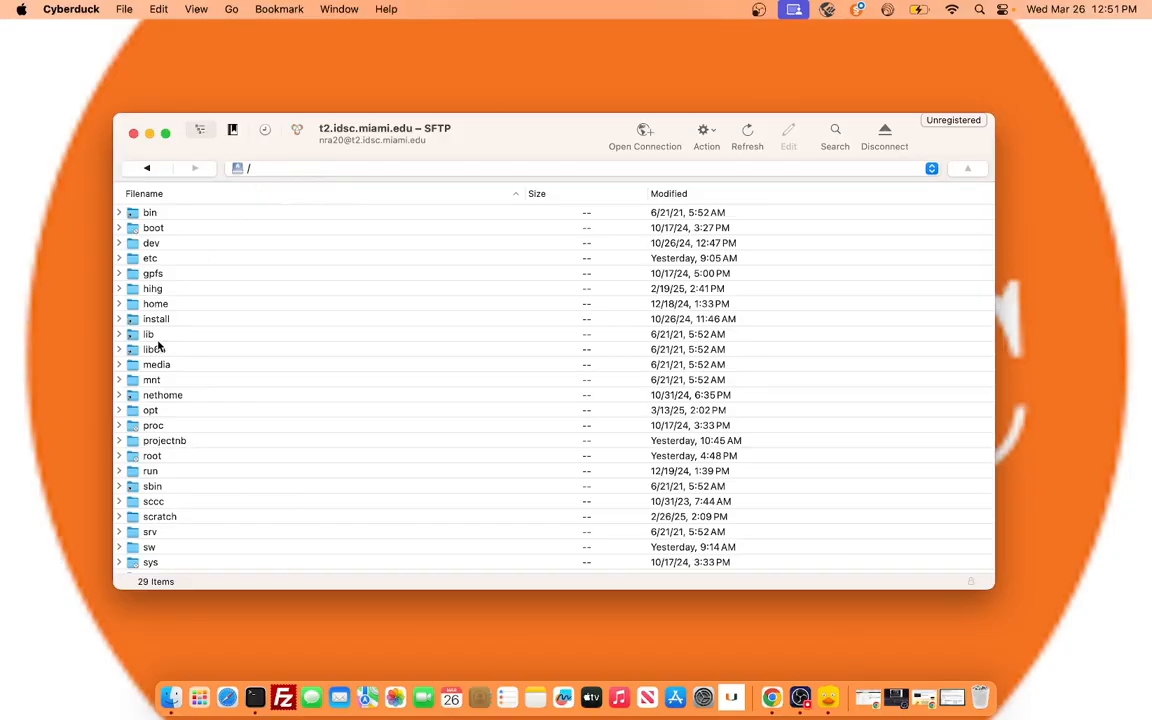
scroll(152, 356, "down", 2)
left_click(118, 482)
scroll(249, 468, "down", 3)
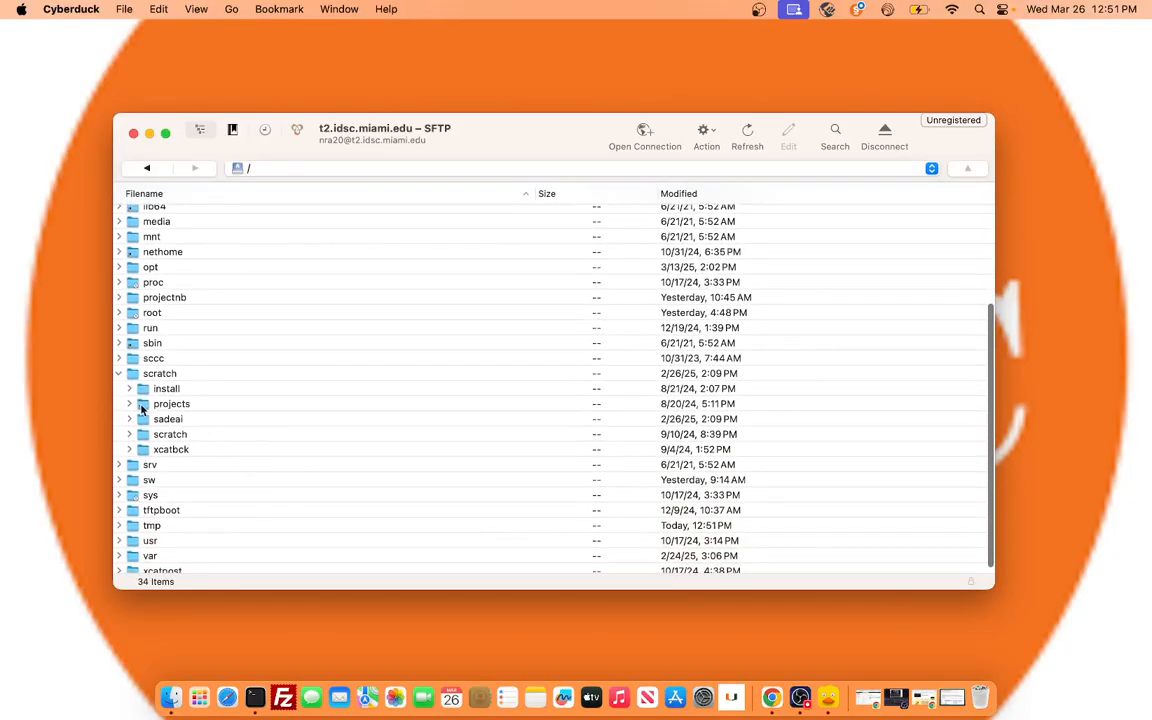
left_click(129, 404)
scroll(300, 445, "down", 10)
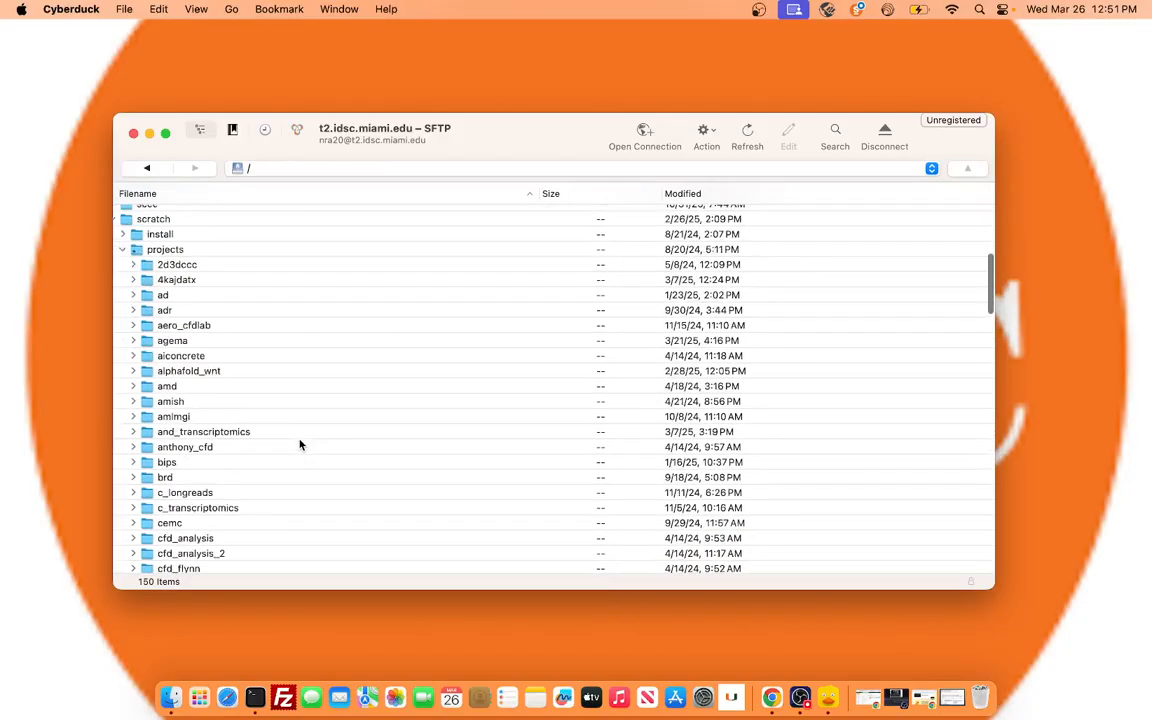
scroll(300, 445, "down", 8)
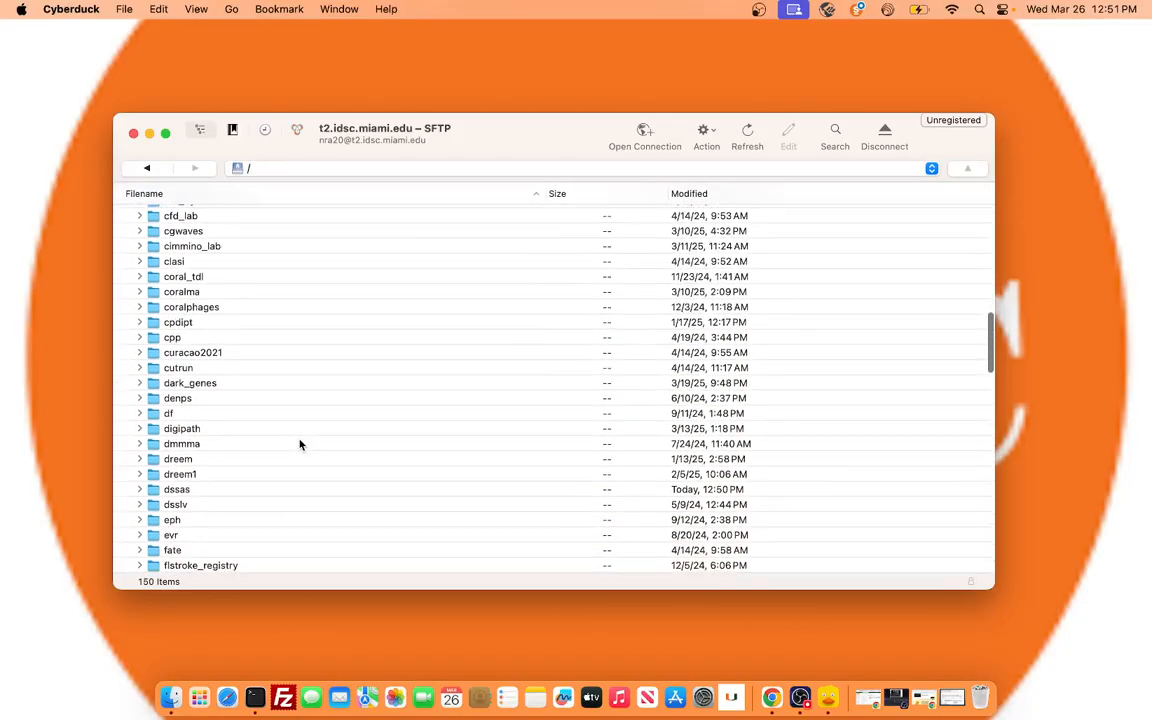
double_click(200, 450)
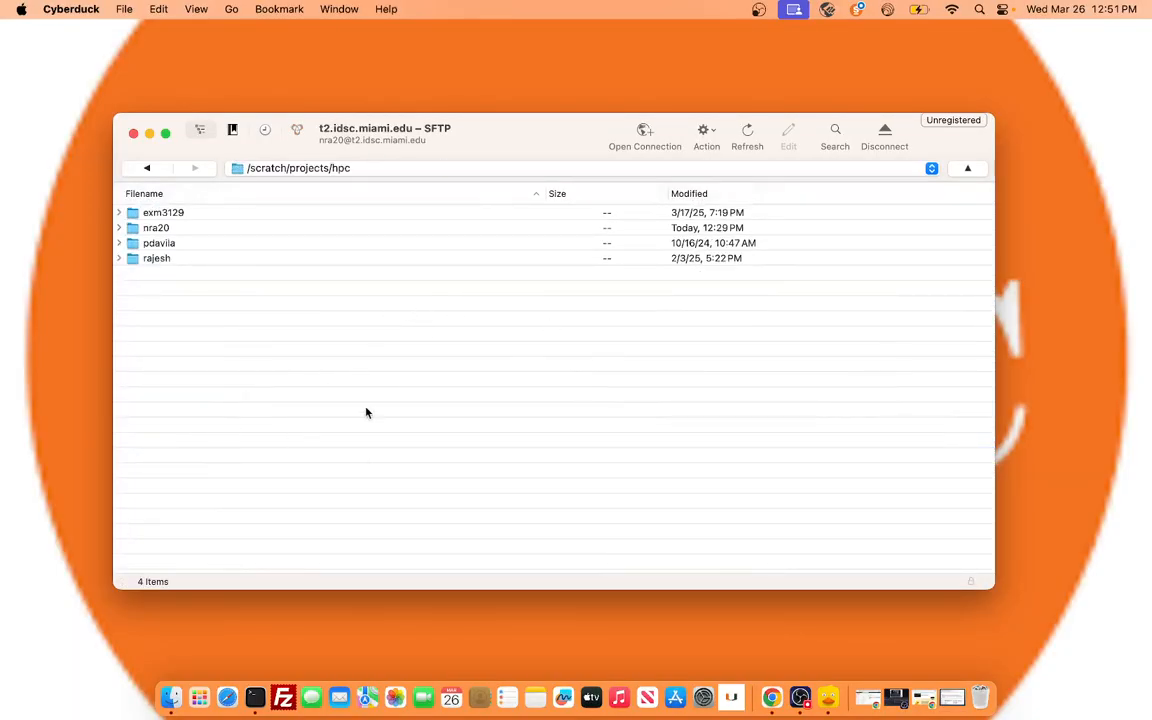
Upload Recording Script from the local Documents folder to /scratch/projects/hpc, and close the Transfers window.
left_click(715, 130)
left_click(715, 415)
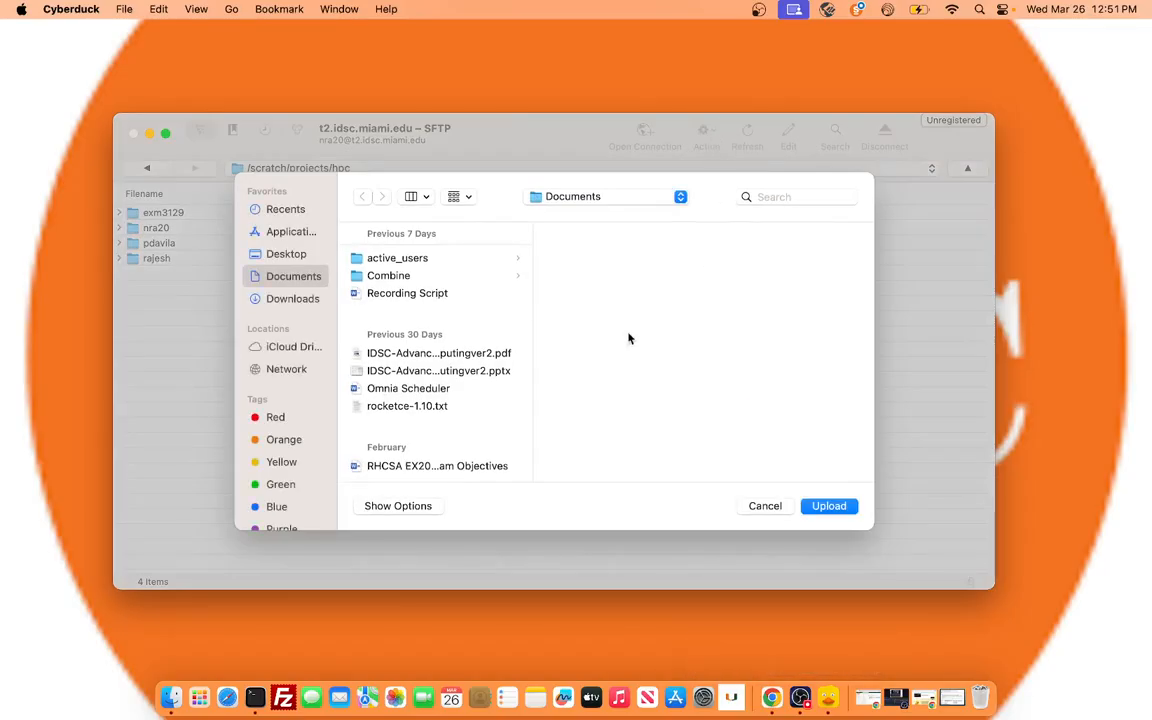
left_click(405, 295)
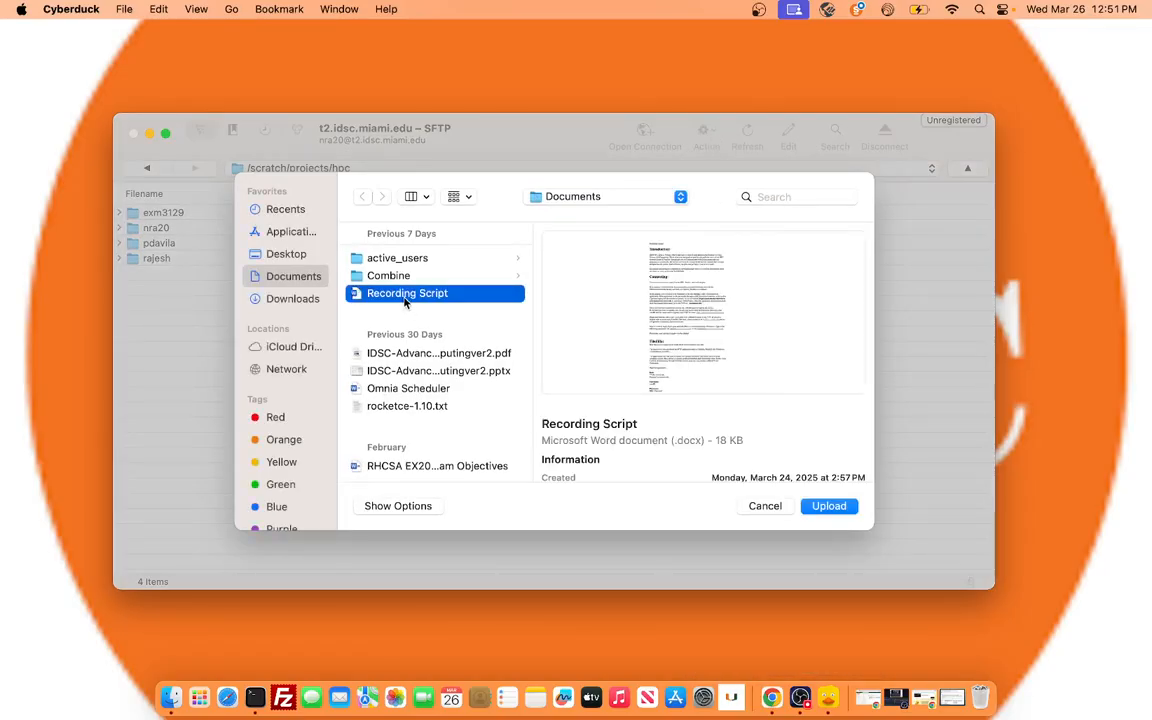
left_click(829, 505)
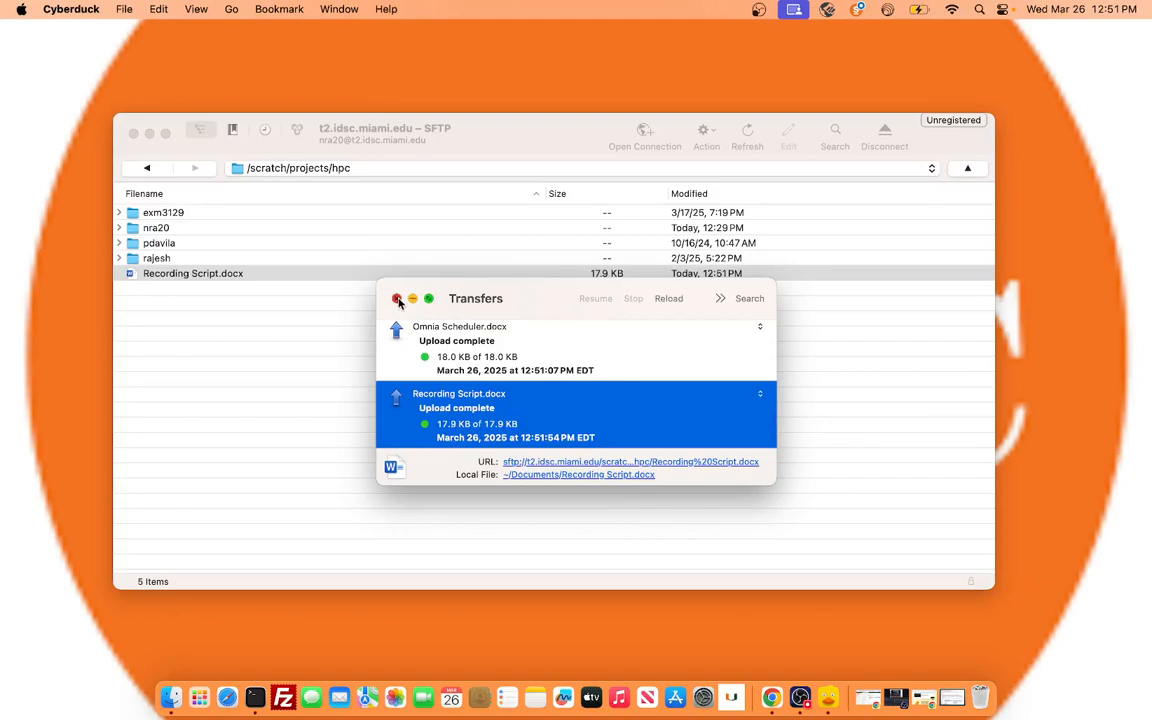
left_click(397, 299)
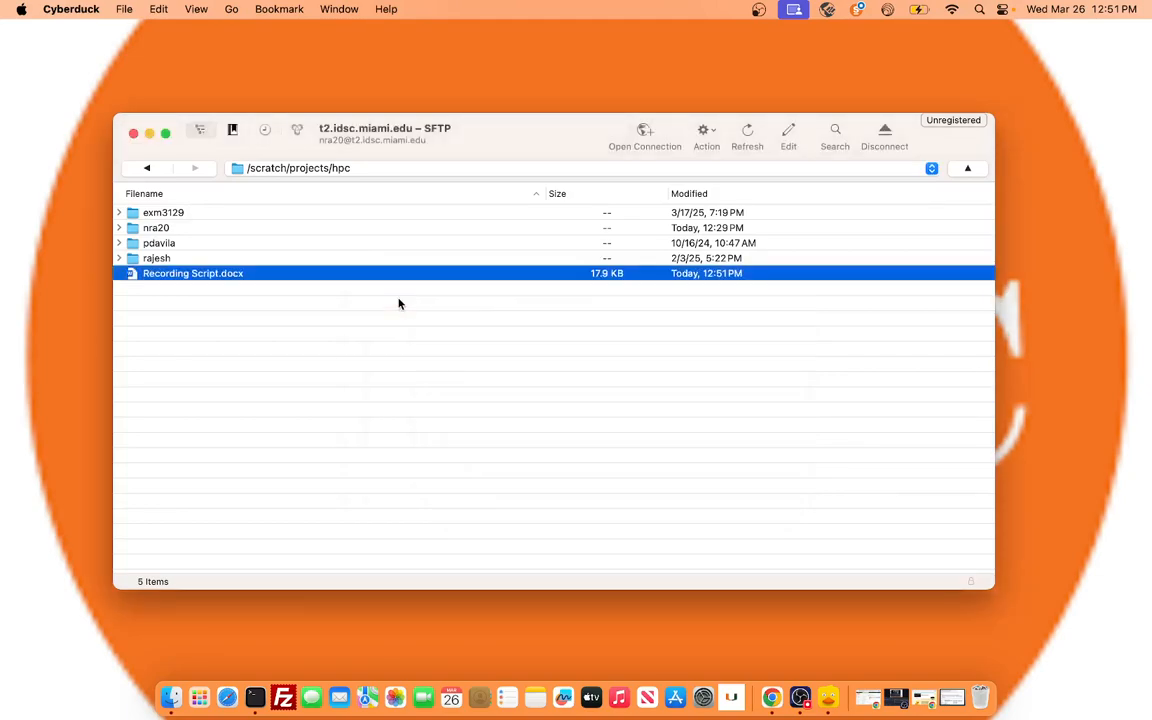
Switch to Chrome, open acs-docs.readthedocs.io in a new tab, and go to the File Transfers page under ACS Services.
right_click(778, 698)
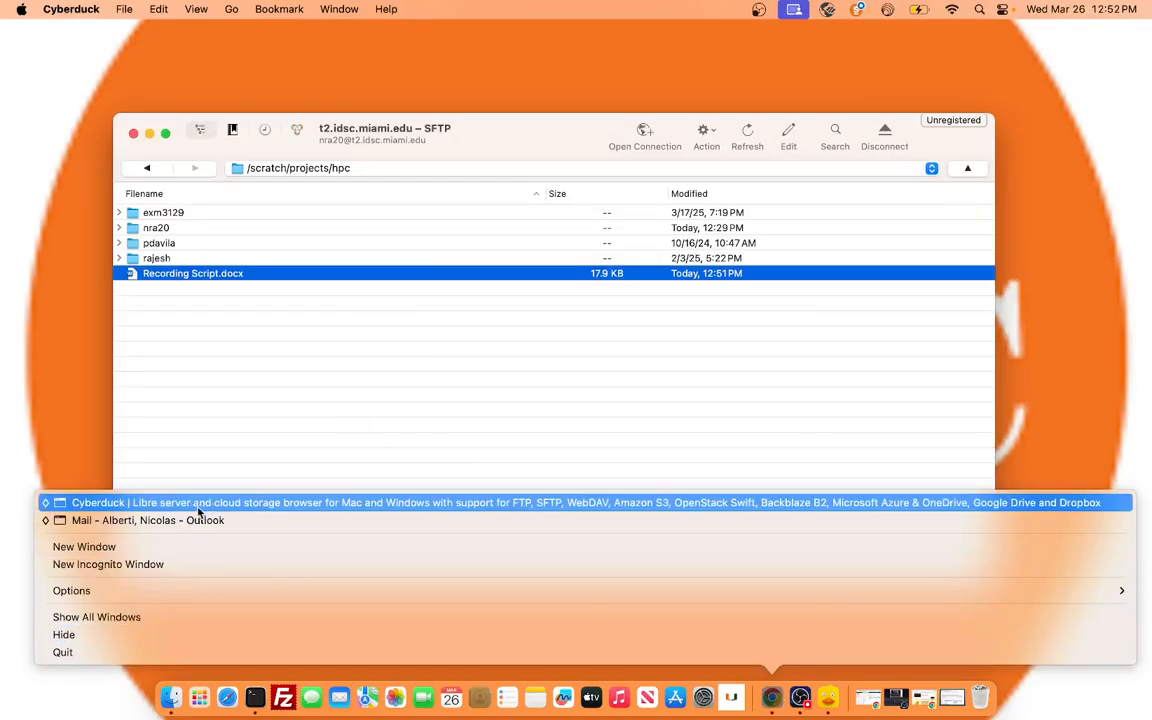
left_click(150, 502)
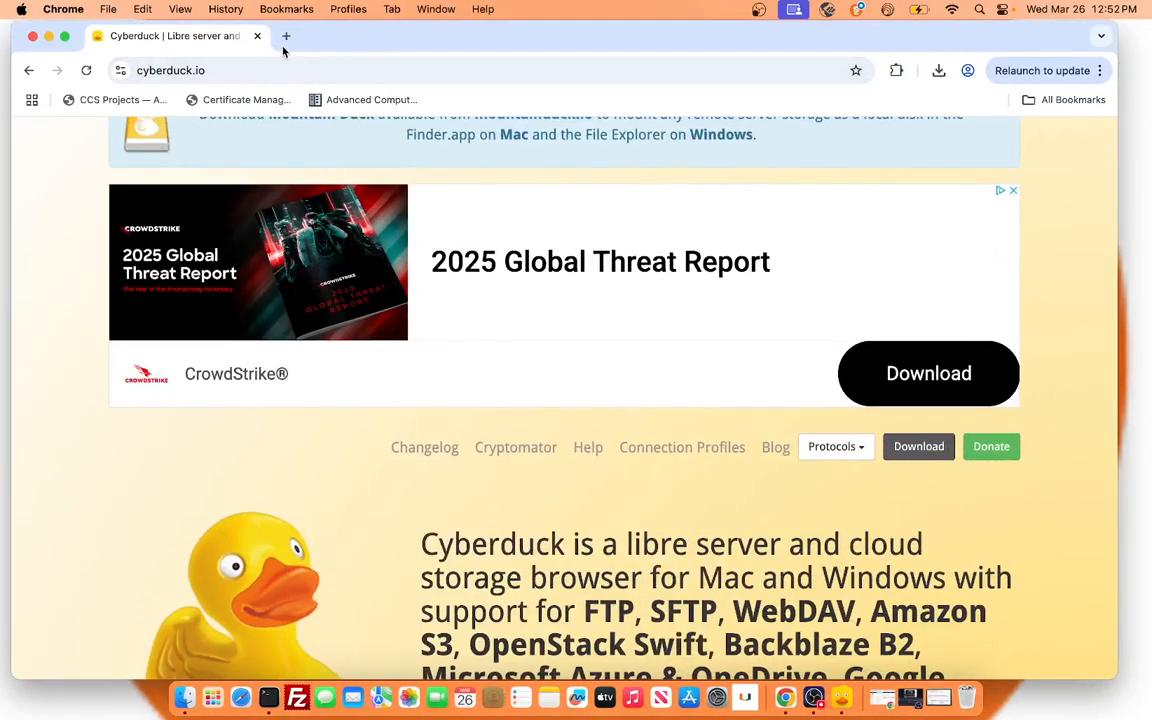
left_click(286, 36)
type("acs")
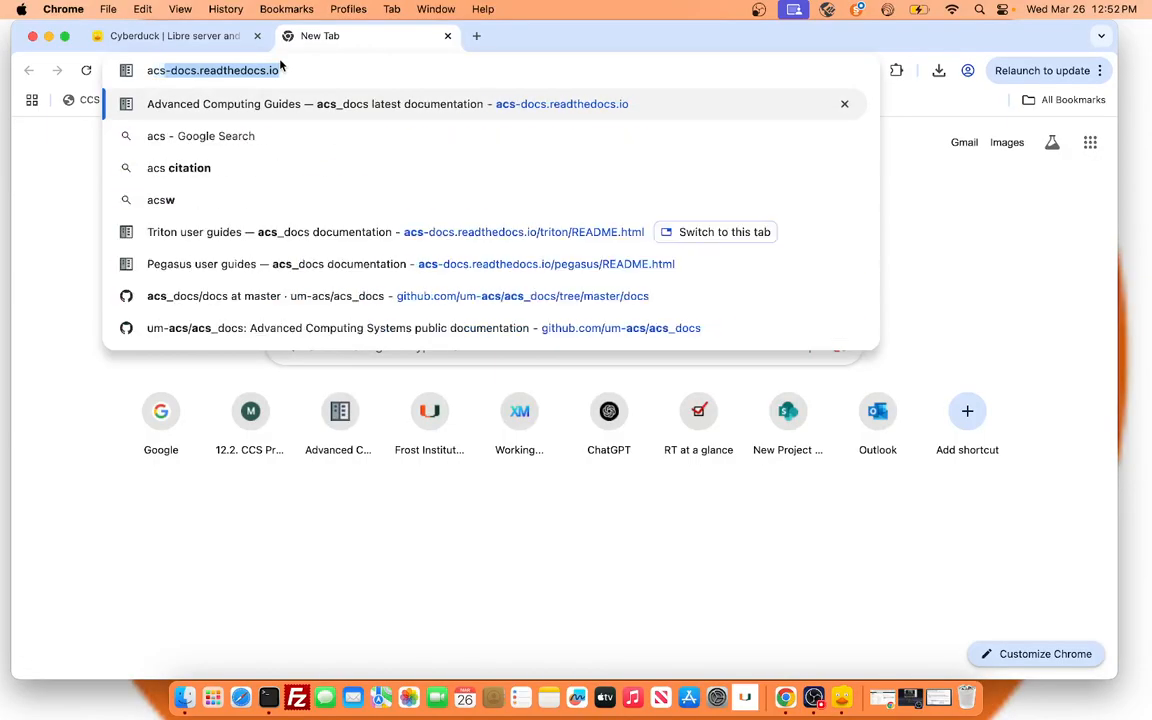
key("Return")
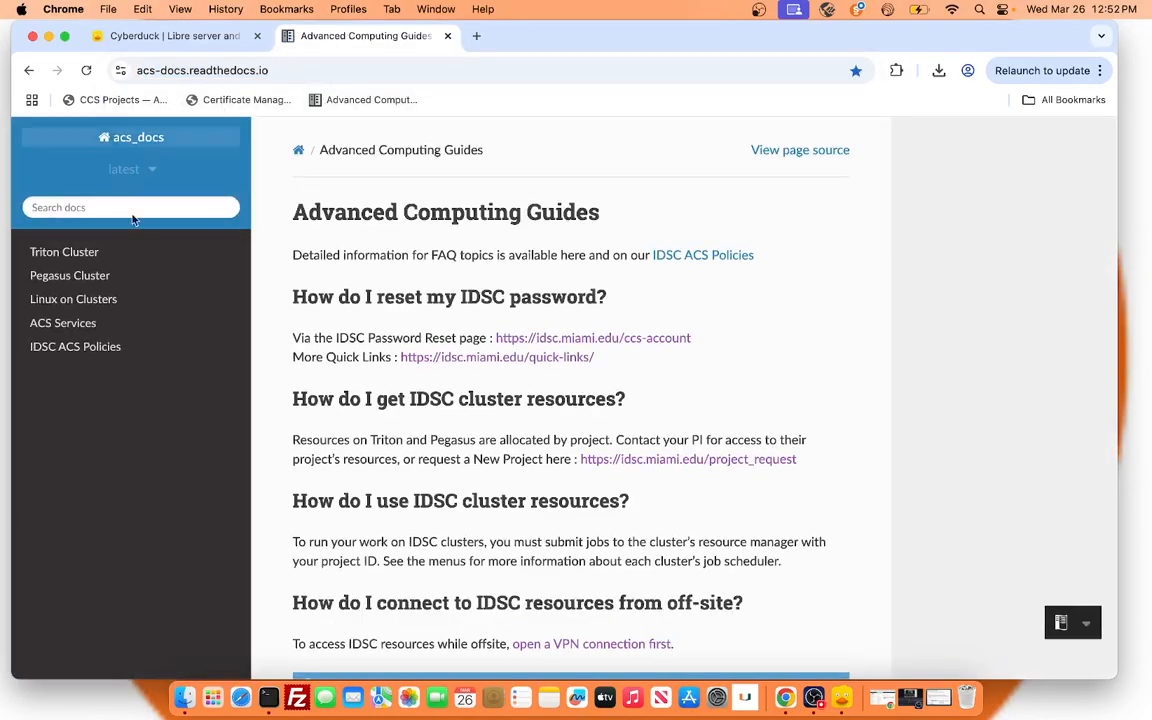
left_click(126, 321)
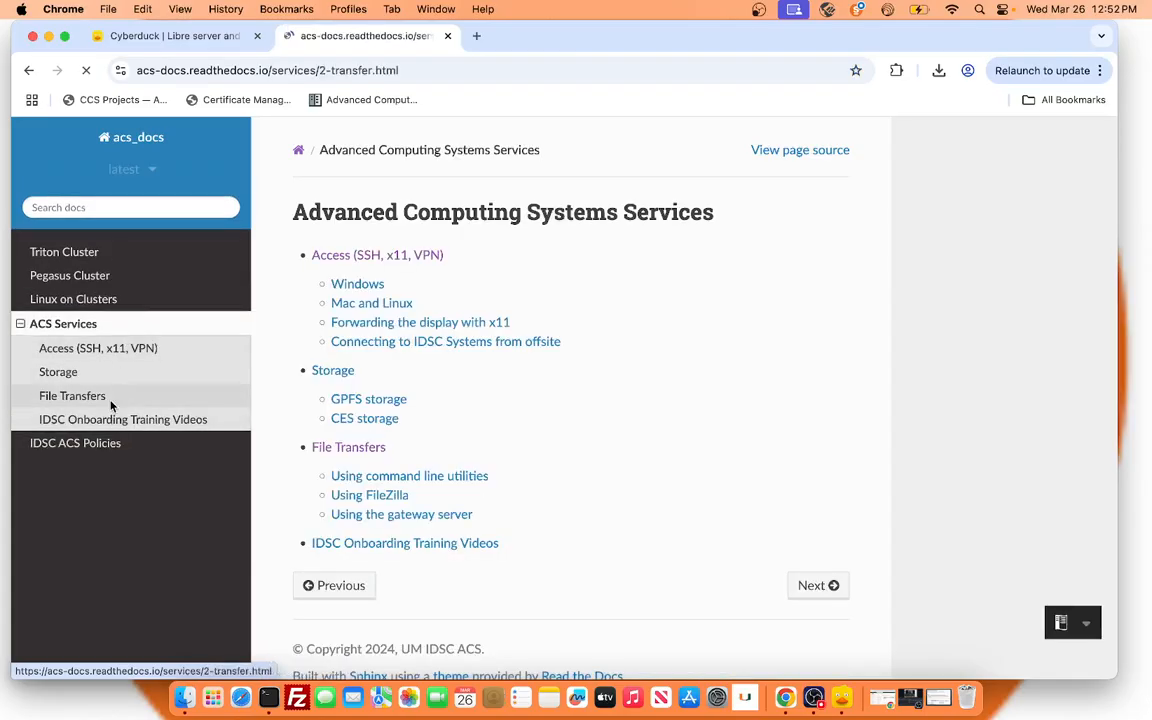
left_click(111, 398)
Look through the Transferring Files page, covering the command line utilities and the rclone remote configuration.
scroll(729, 421, "down", 3)
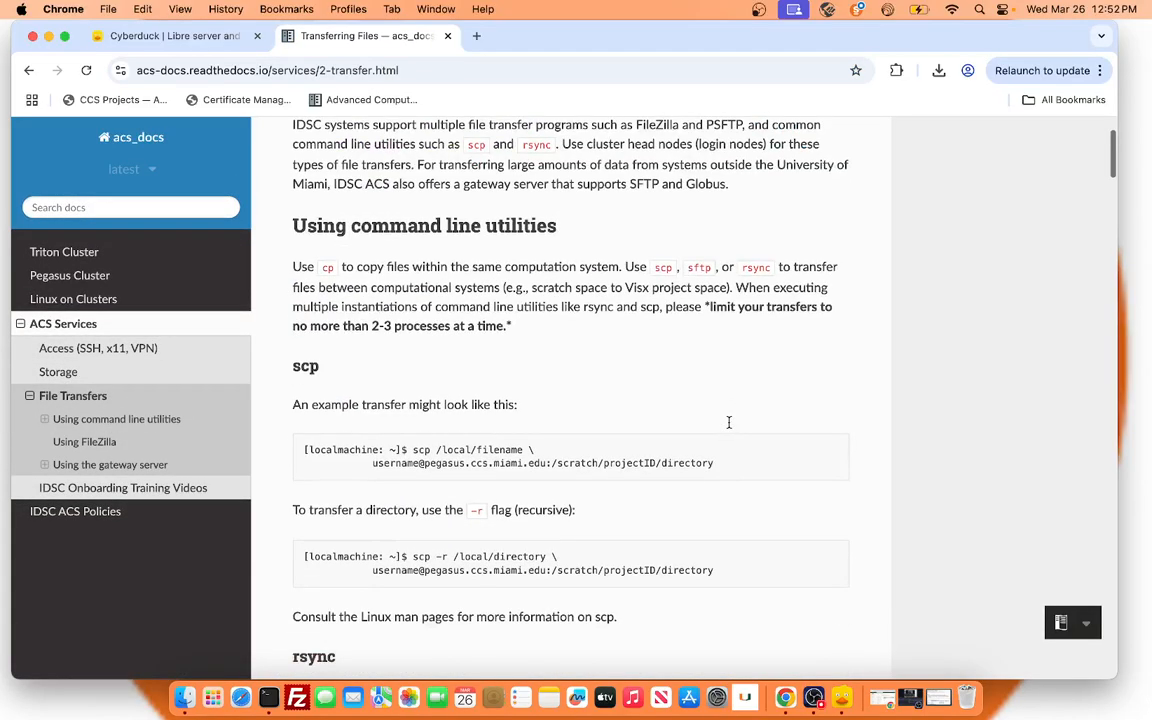
scroll(694, 429, "up", 3)
scroll(689, 345, "down", 15)
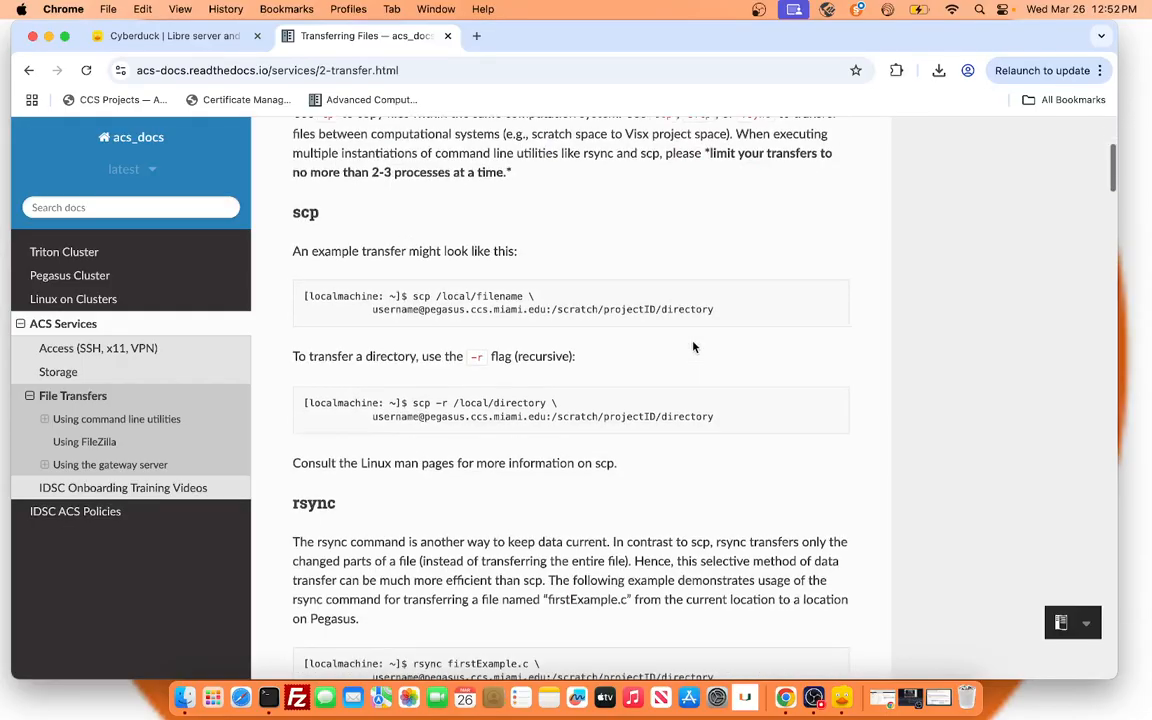
scroll(694, 347, "down", 3)
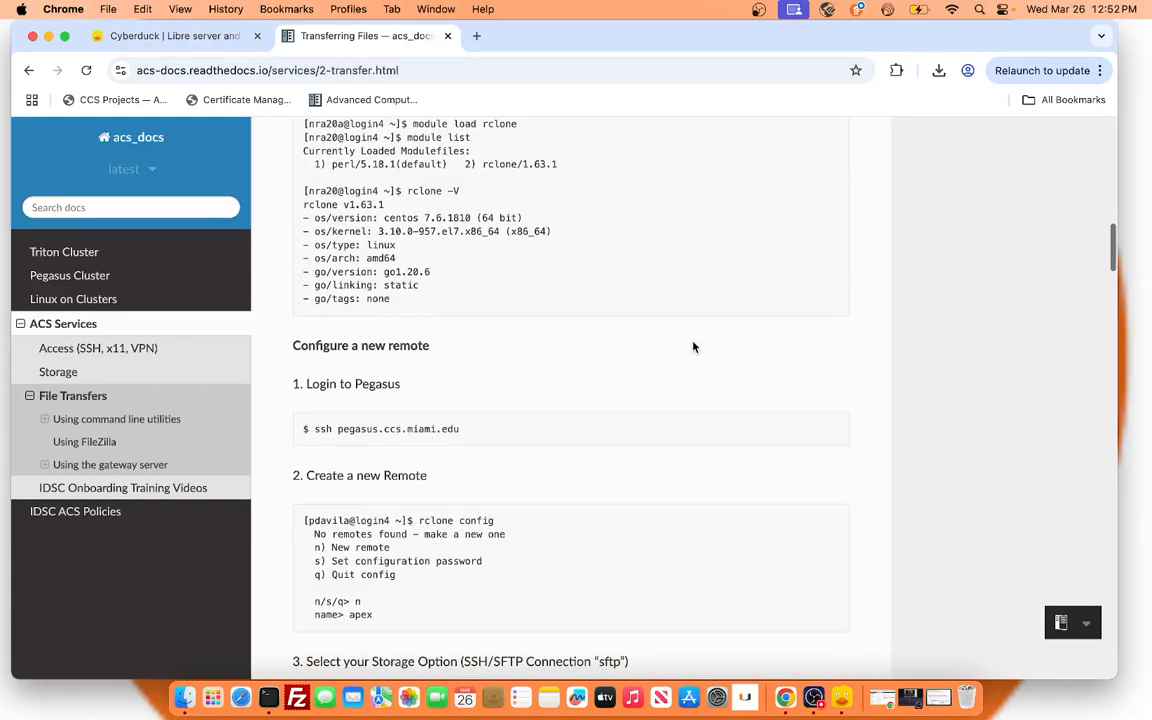
scroll(694, 347, "up", 8)
scroll(694, 347, "down", 6)
scroll(694, 347, "down", 15)
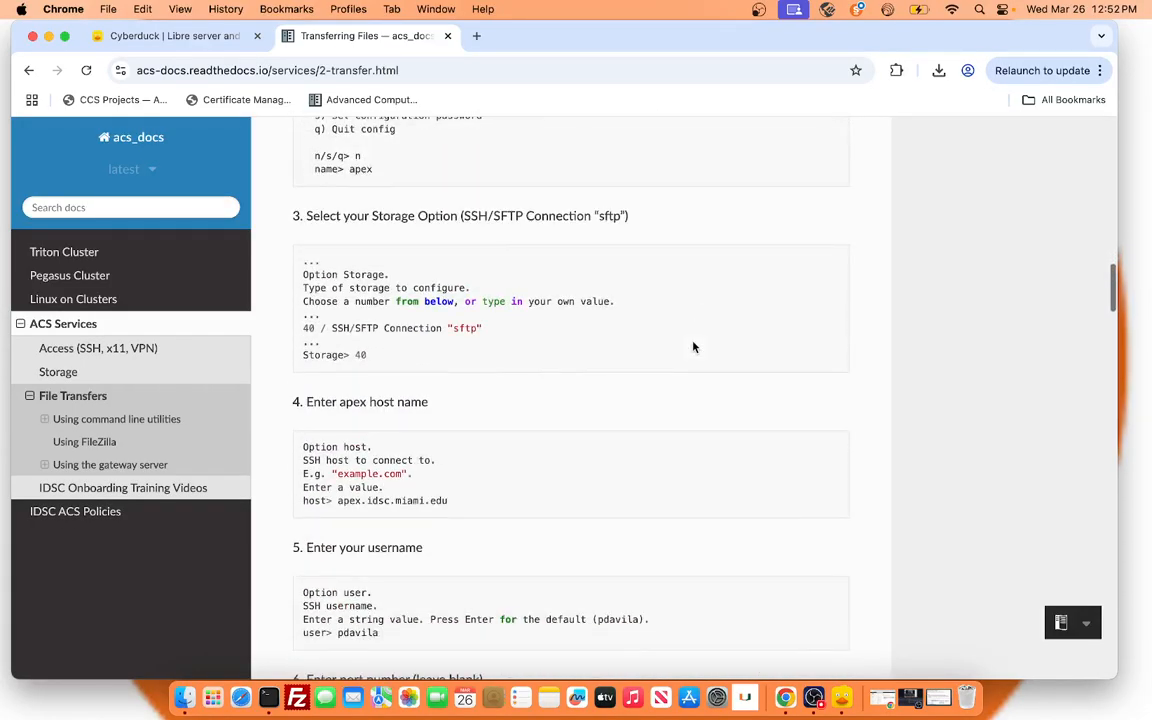
scroll(694, 347, "up", 20)
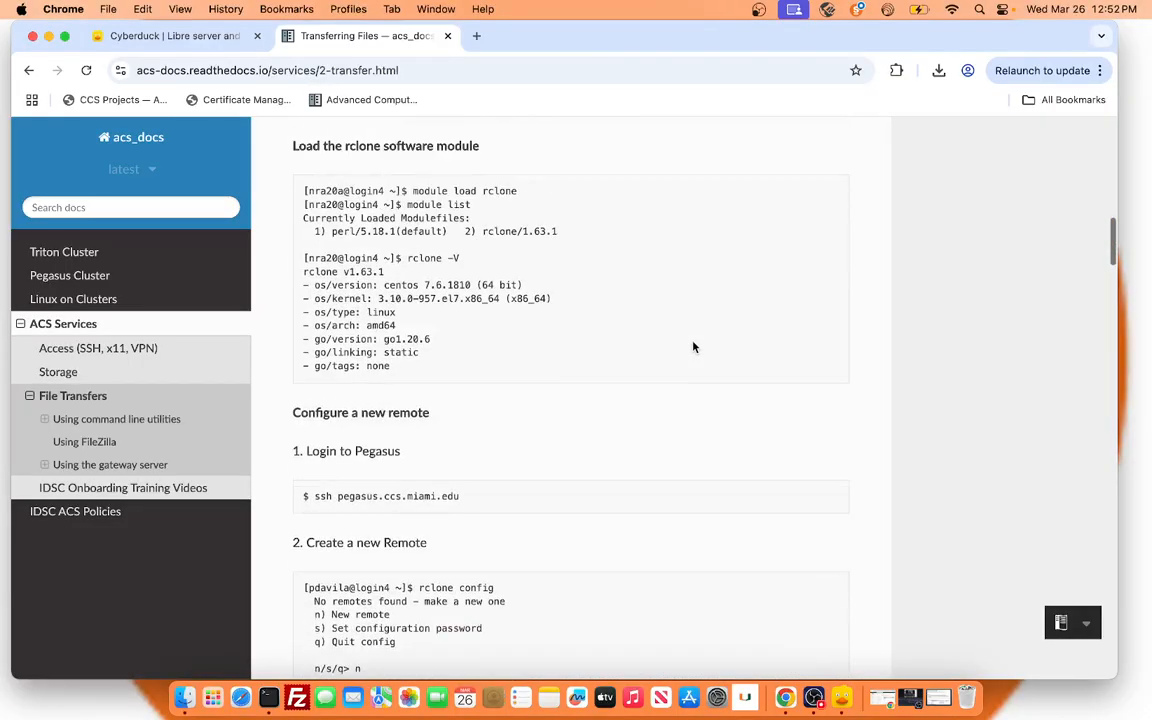
scroll(563, 393, "down", 2)
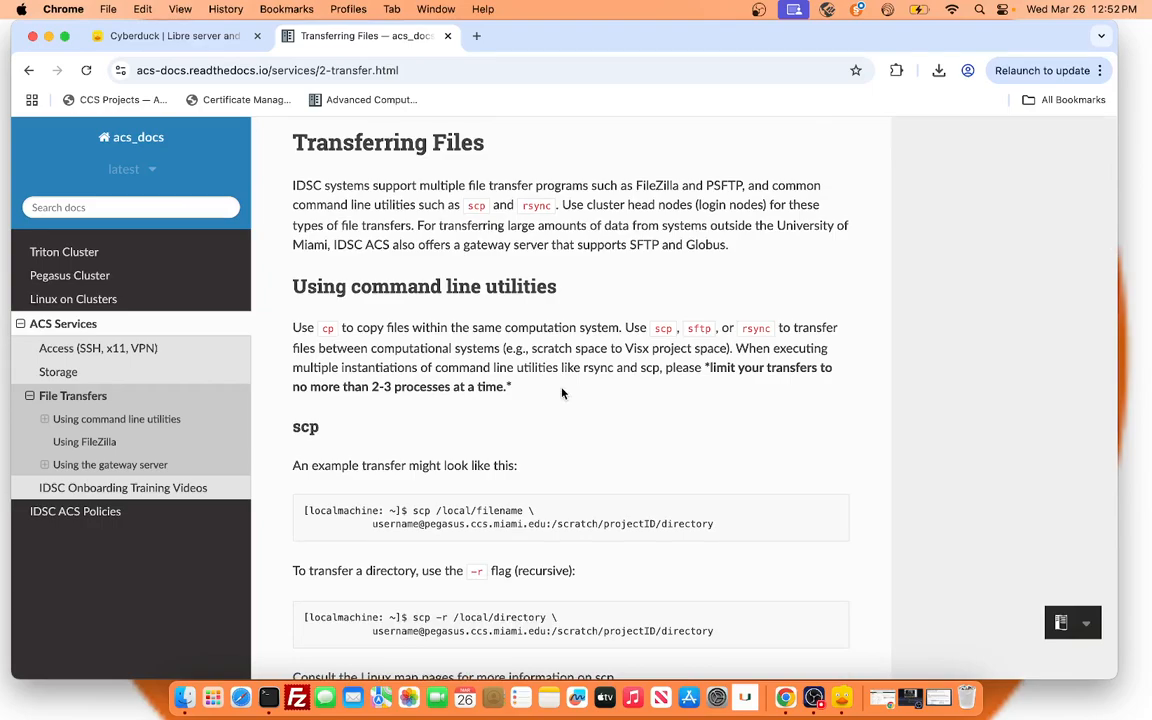
Examine the first scp example, highlighting the source /local/filename and the destination path /scratch/projectID/directory.
scroll(534, 455, "down", 2)
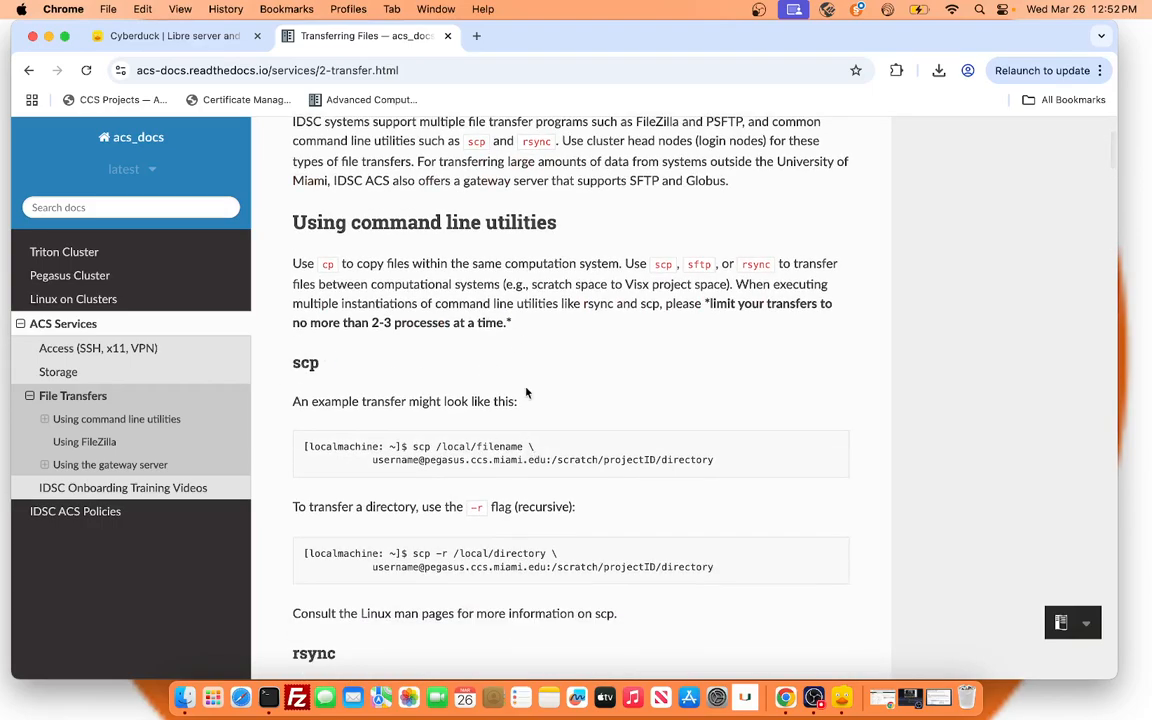
scroll(542, 397, "down", 1)
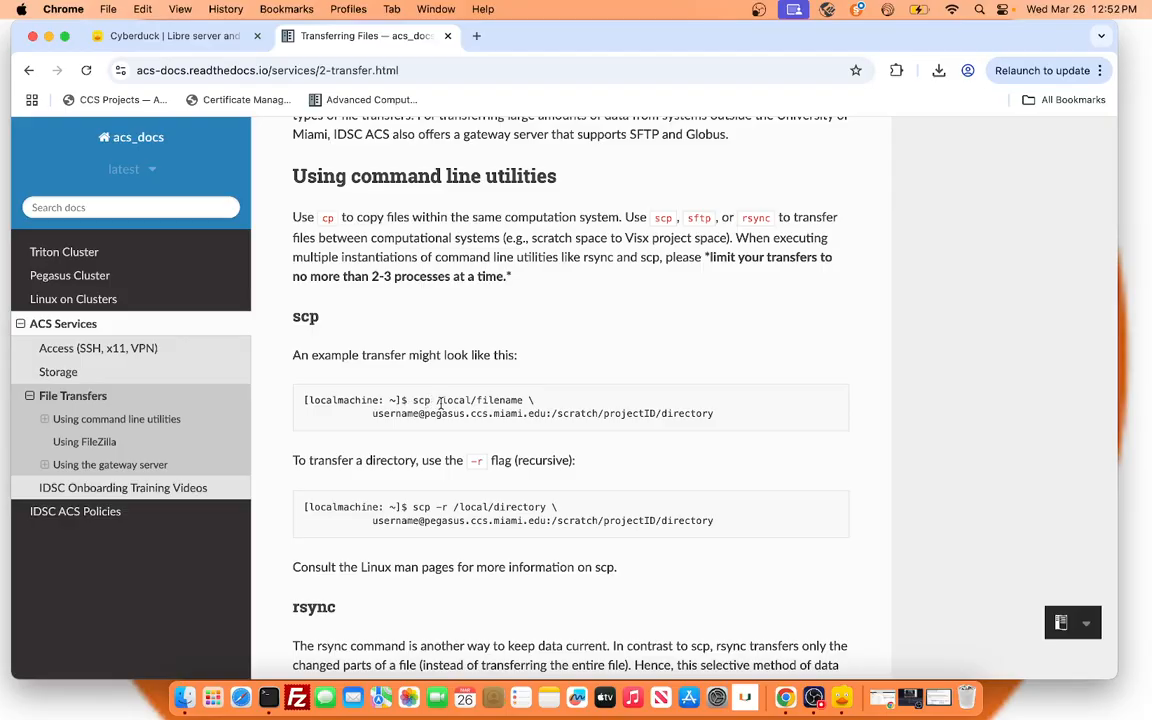
left_click_drag(523, 400, 437, 400)
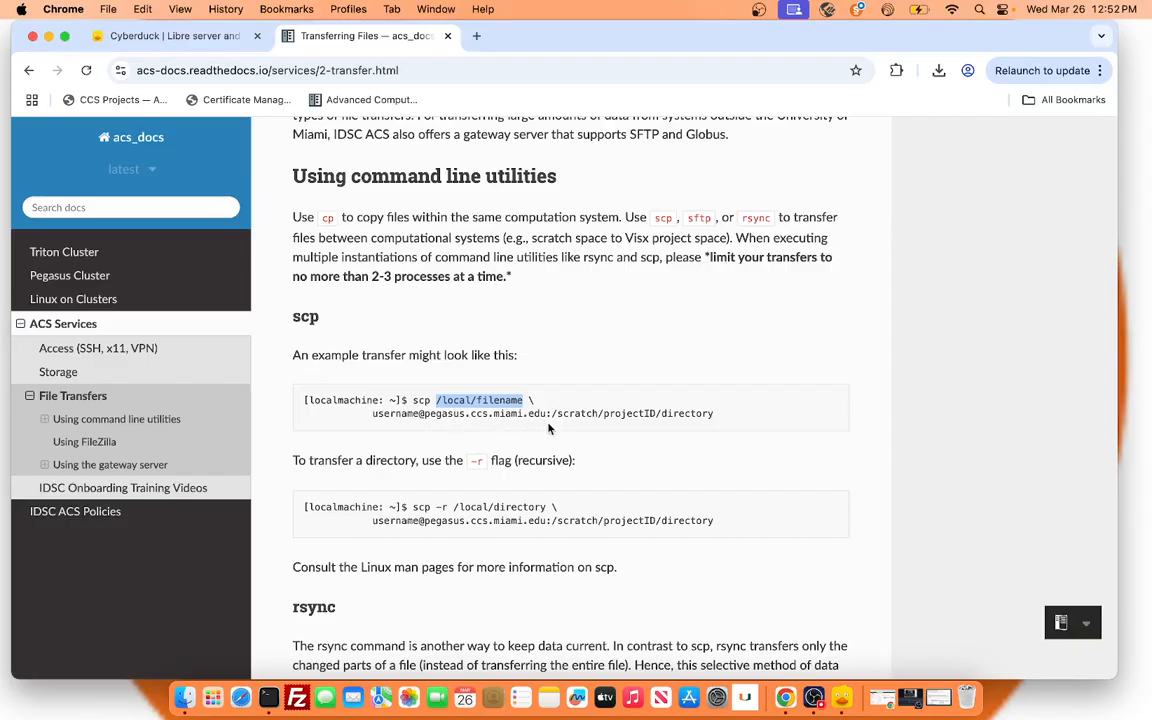
left_click_drag(551, 412, 742, 417)
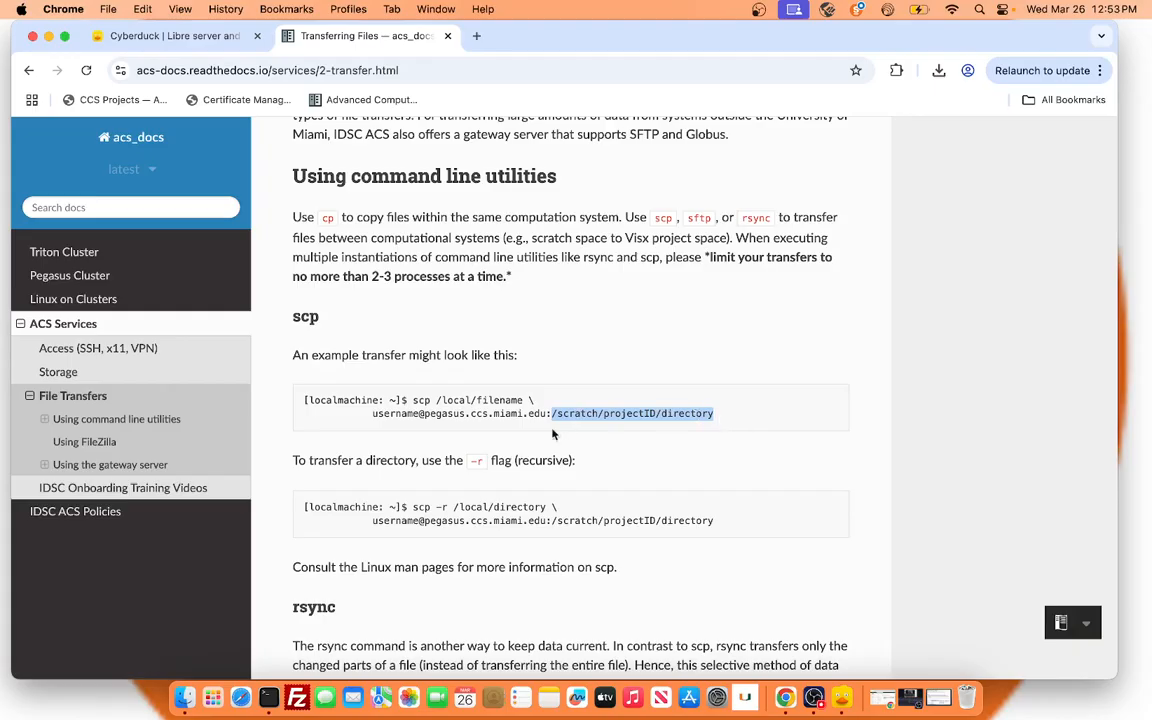
Highlight the start of the first example command, scp /local/, and look over the rest of the Transferring Files page.
left_click(432, 390)
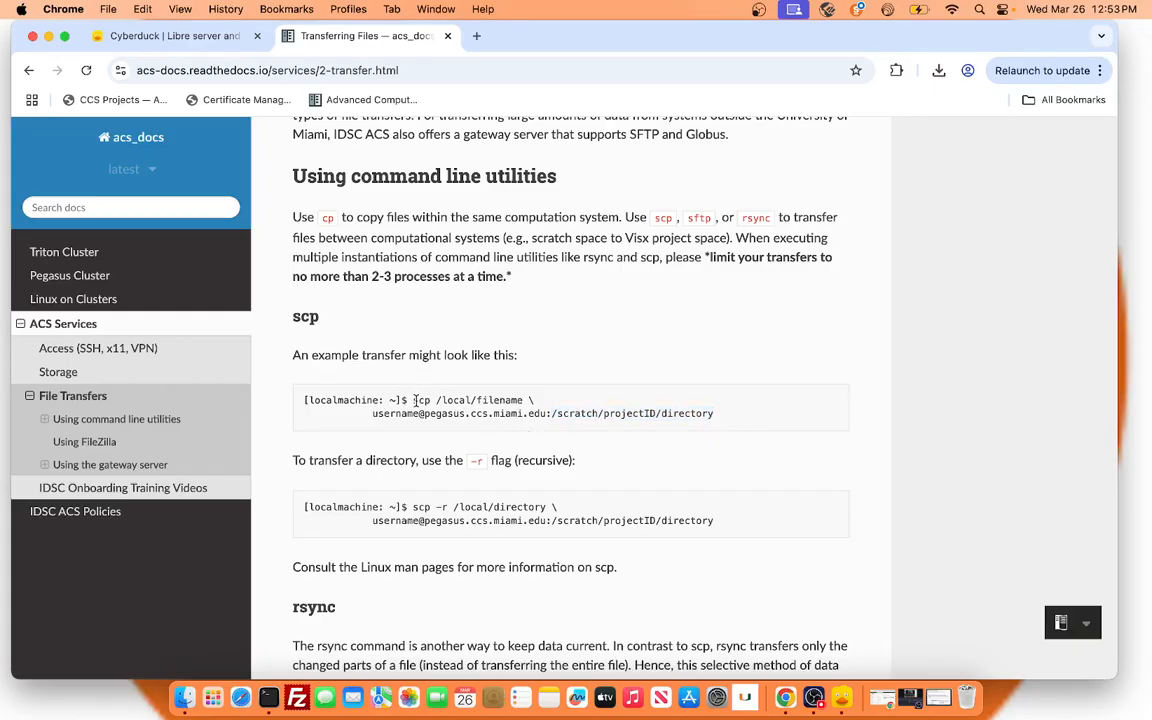
left_click_drag(413, 400, 477, 400)
scroll(707, 414, "down", 4)
scroll(707, 422, "down", 10)
scroll(707, 422, "up", 15)
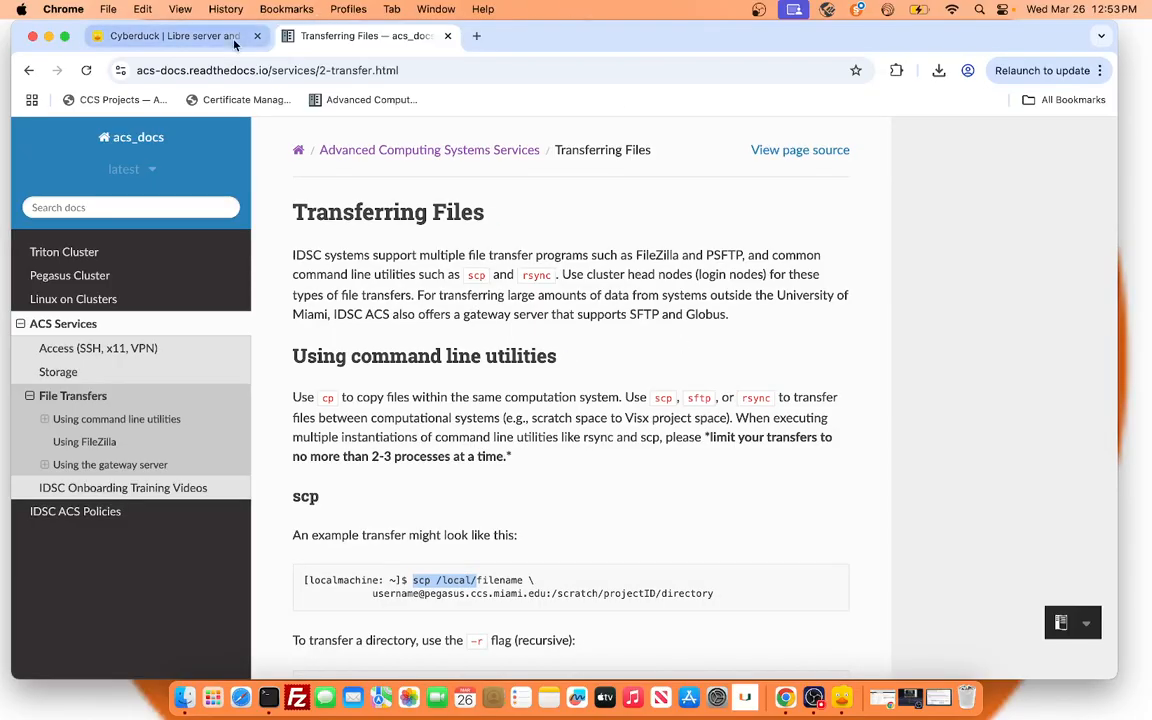
Search google.com for winSCP in a new tab, and view the first WinSCP interface image enlarged before closing its preview.
left_click(476, 37)
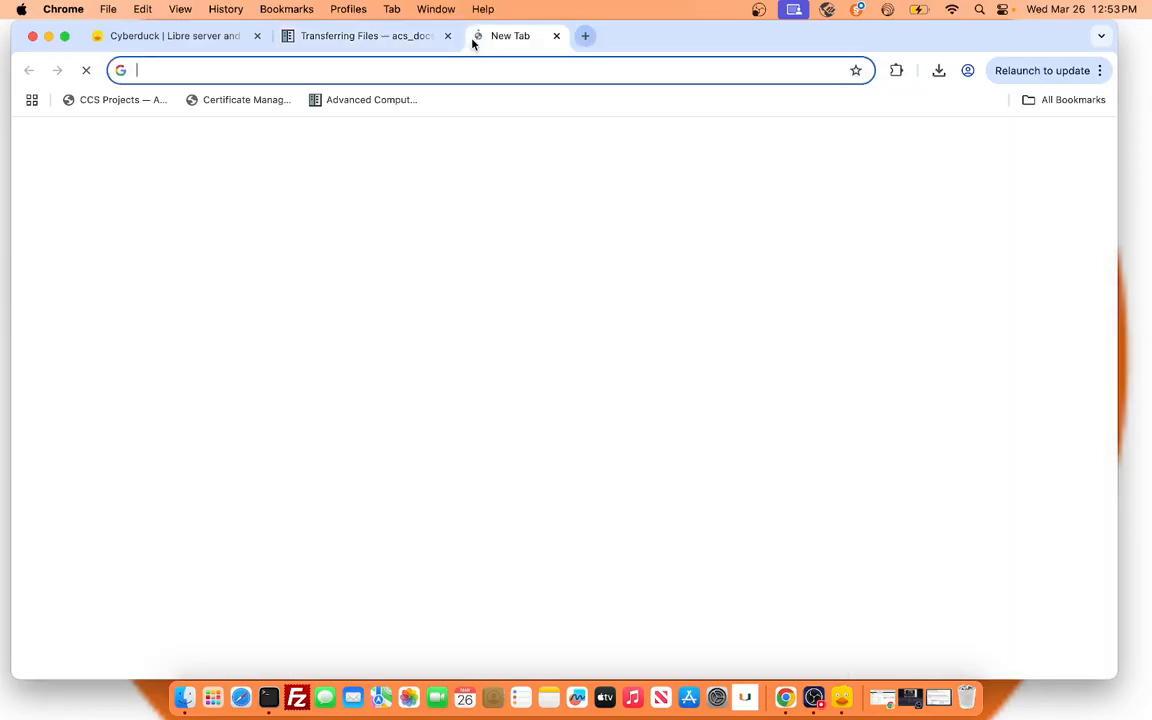
type("google.com")
key("Return")
type("winSCP")
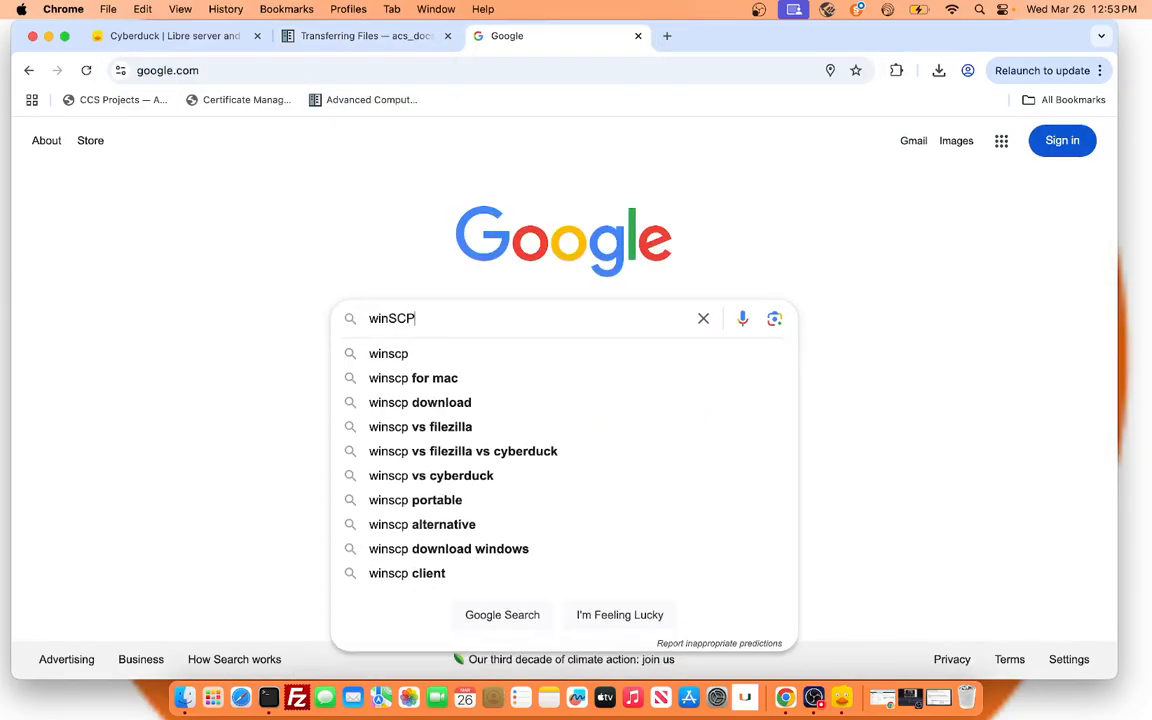
key("Return")
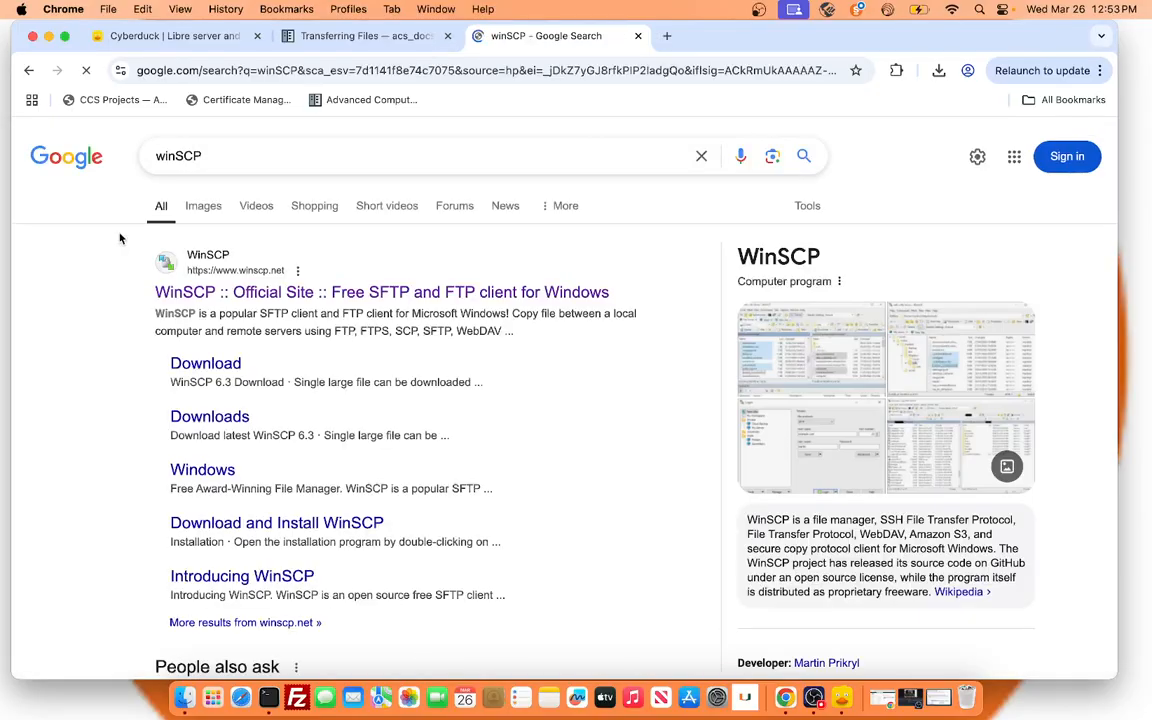
left_click(836, 335)
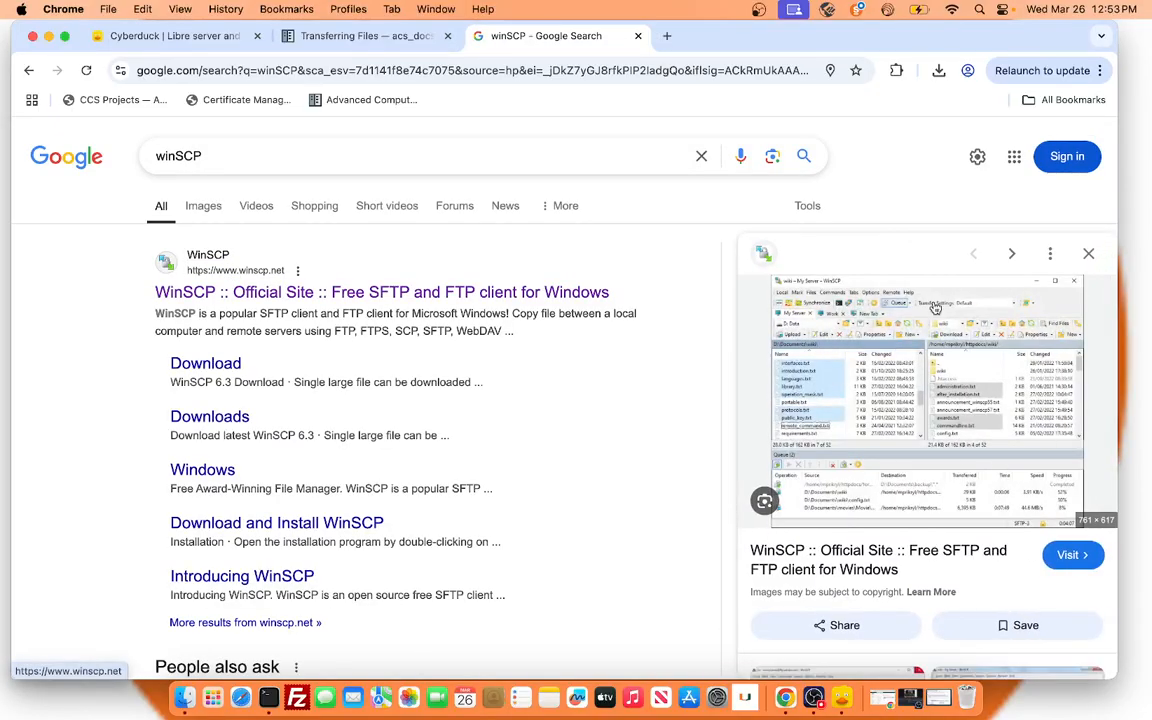
left_click(1089, 255)
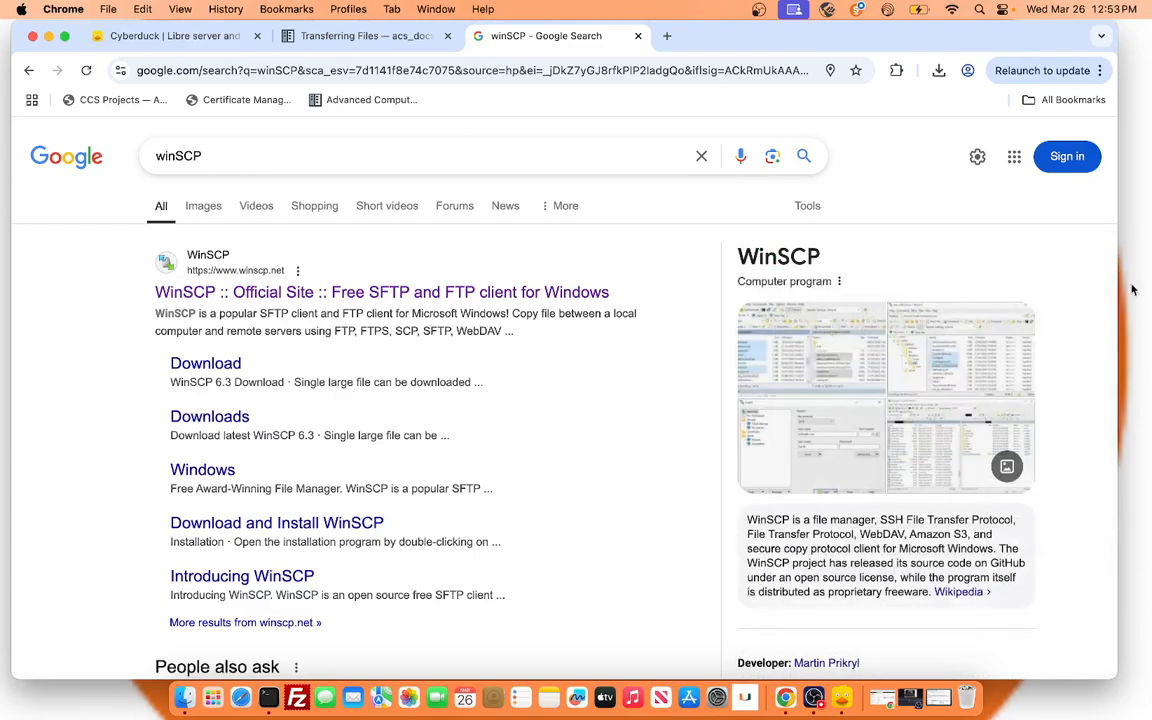